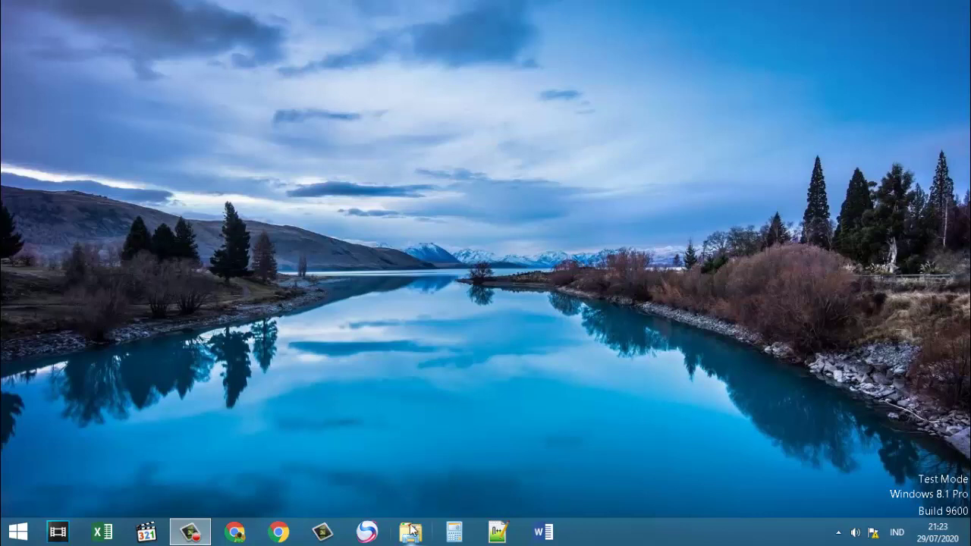
Open File Explorer at This PC and refresh the list of drives.
right_click(376, 259)
left_click(411, 301)
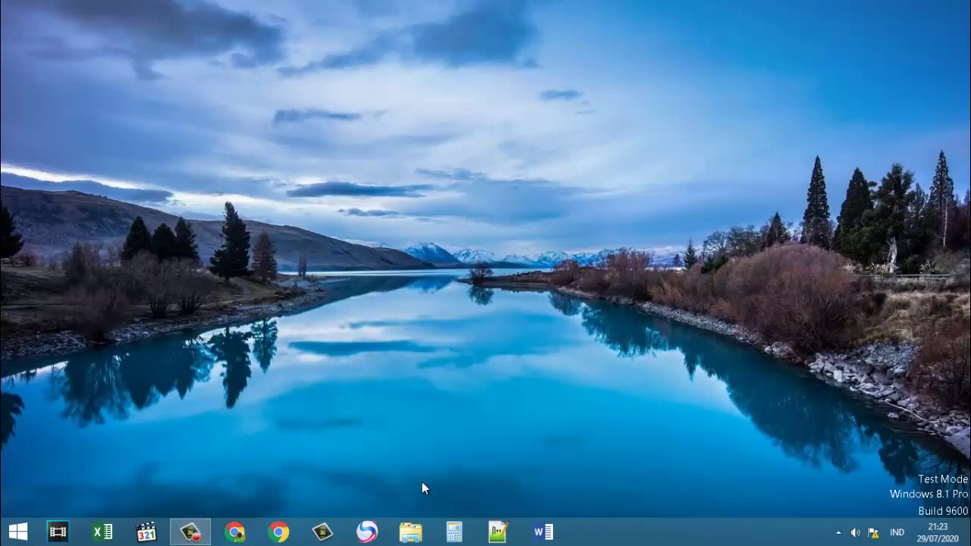
left_click(411, 531)
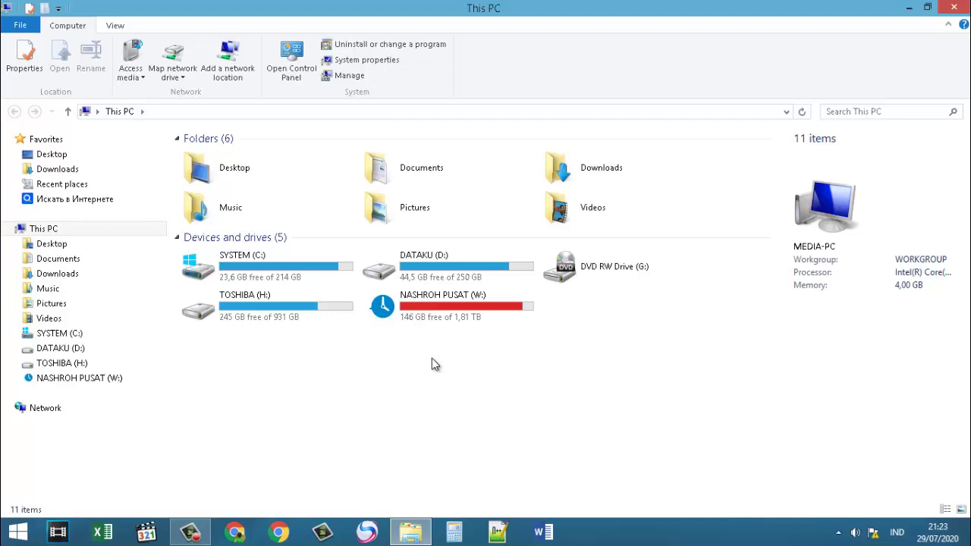
right_click(447, 387)
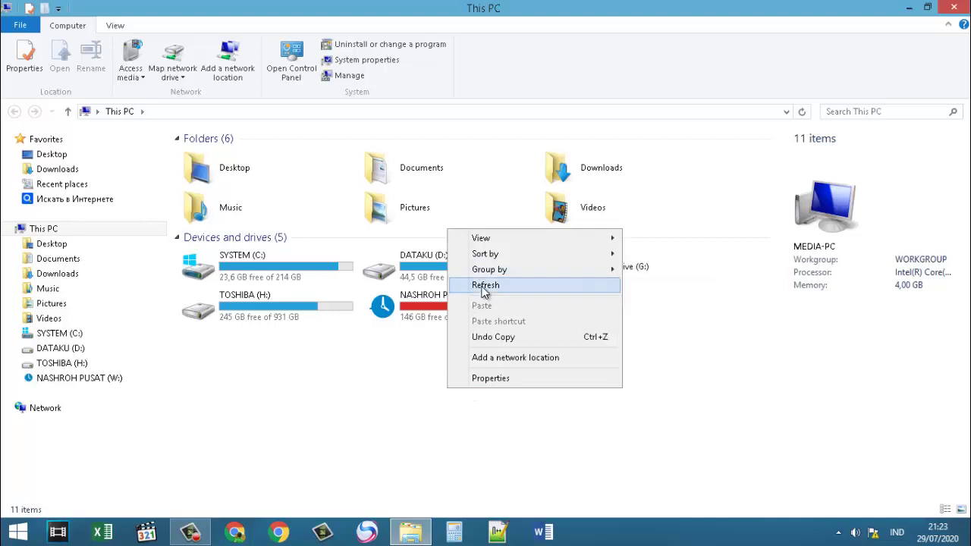
left_click(483, 286)
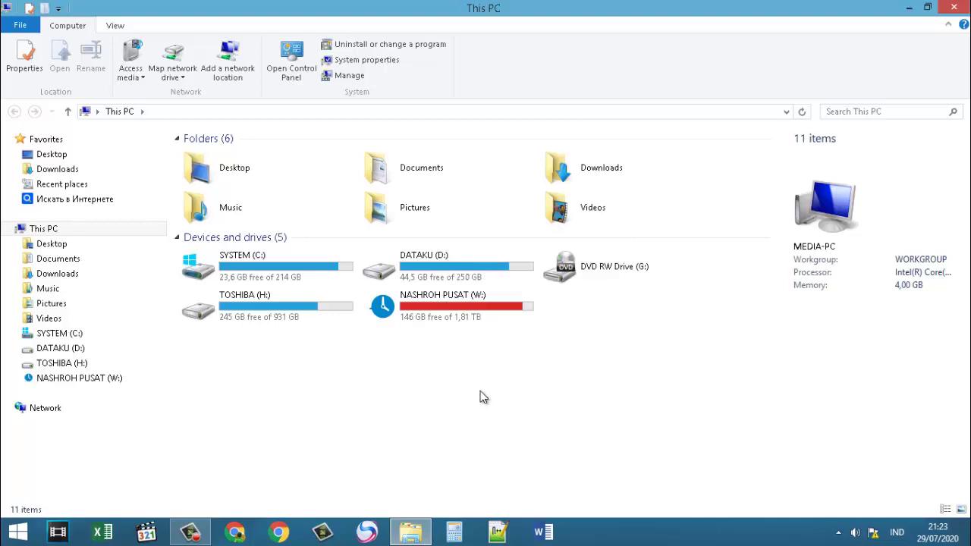
Check which external USB drives are offered for ejection under Safely Remove Hardware and Eject Media, without ejecting any.
left_click(839, 534)
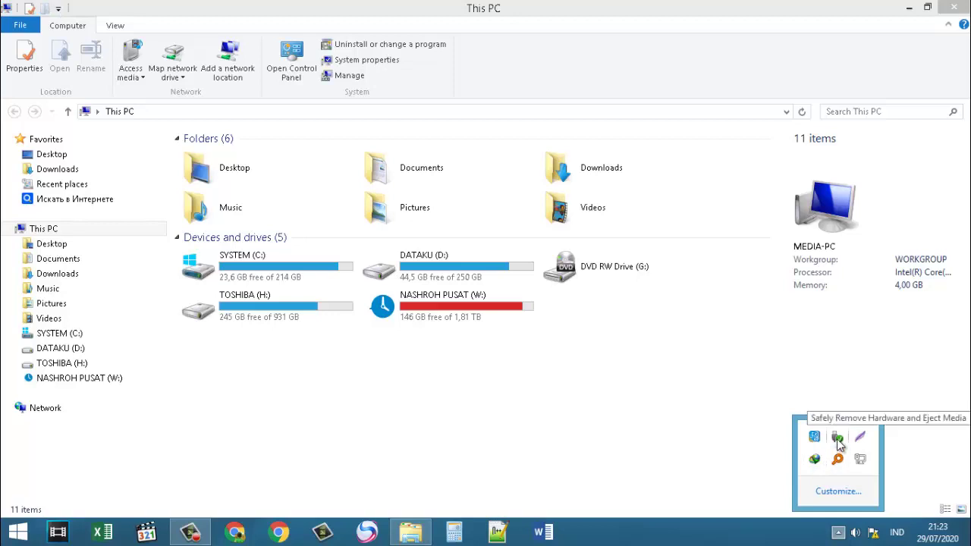
left_click(838, 439)
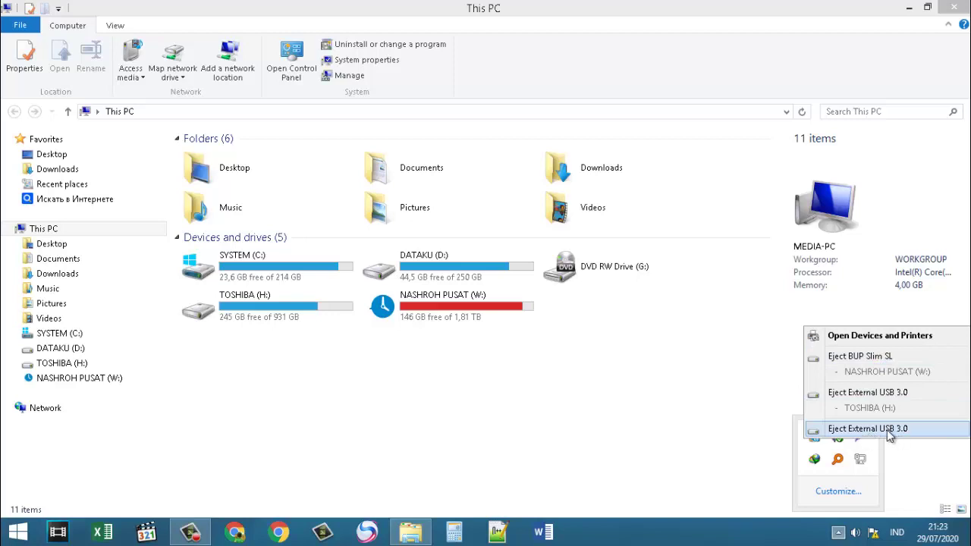
left_click(561, 407)
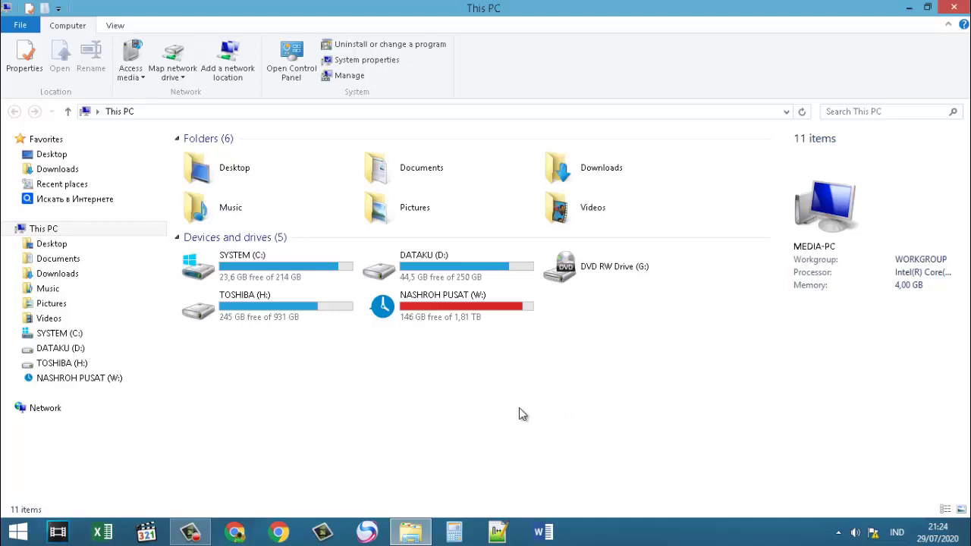
Refresh the This PC view twice to recheck for the missing external drive.
right_click(332, 423)
left_click(383, 318)
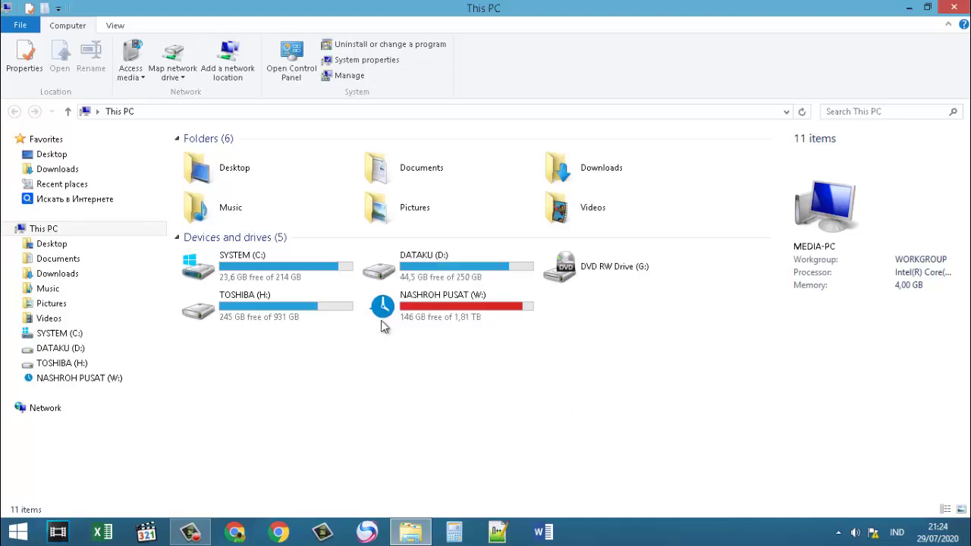
right_click(371, 368)
left_click(403, 256)
right_click(52, 230)
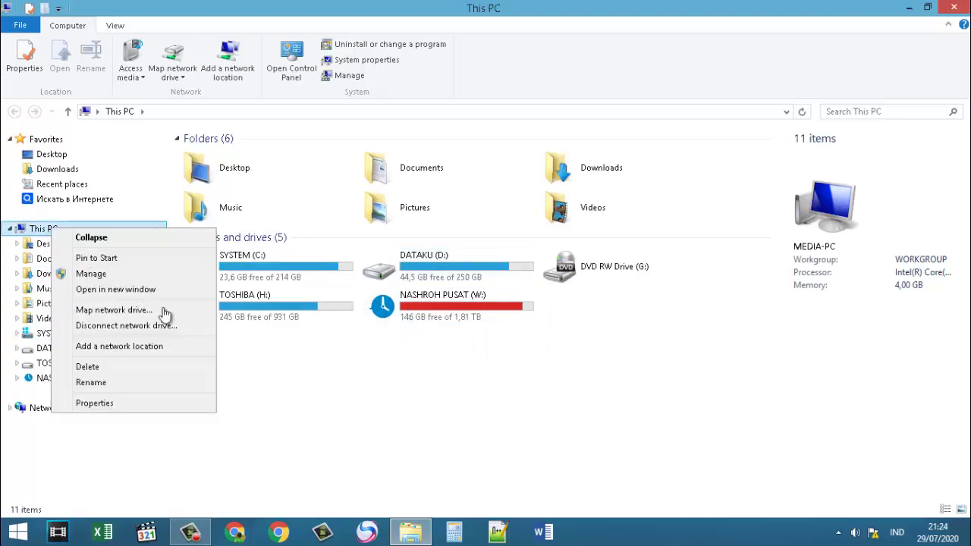
left_click(271, 369)
left_click(45, 232)
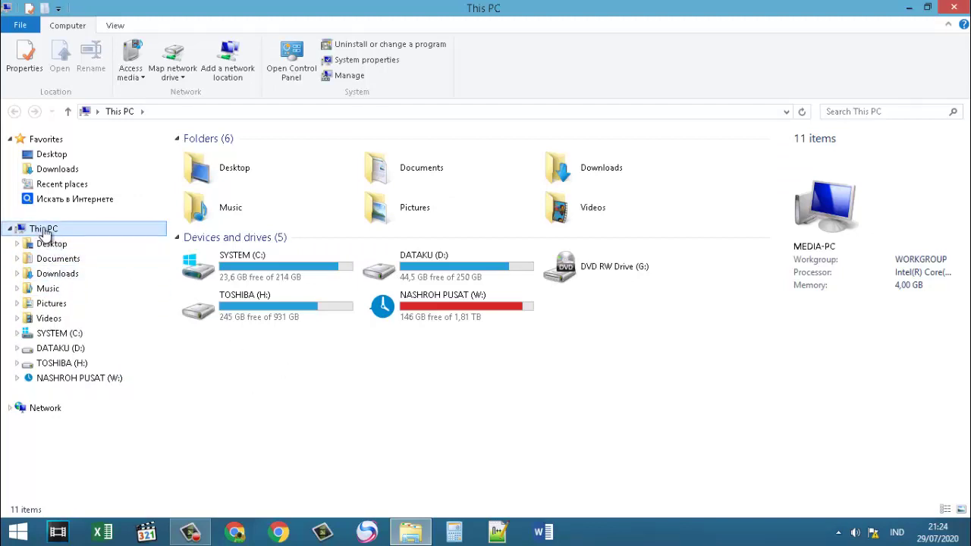
key("Down")
left_click(430, 427)
Open Computer Management for This PC and display Disk Management under Storage.
right_click(44, 234)
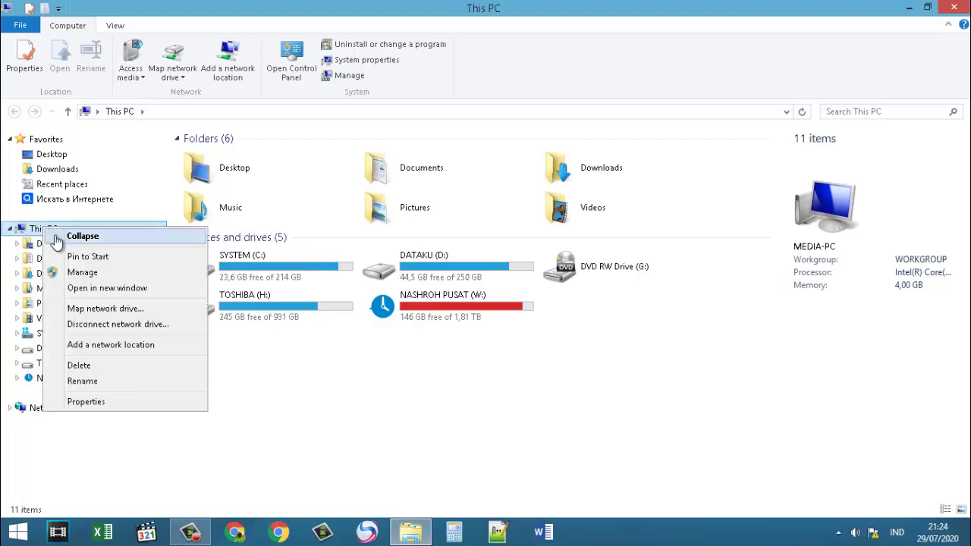
left_click(119, 274)
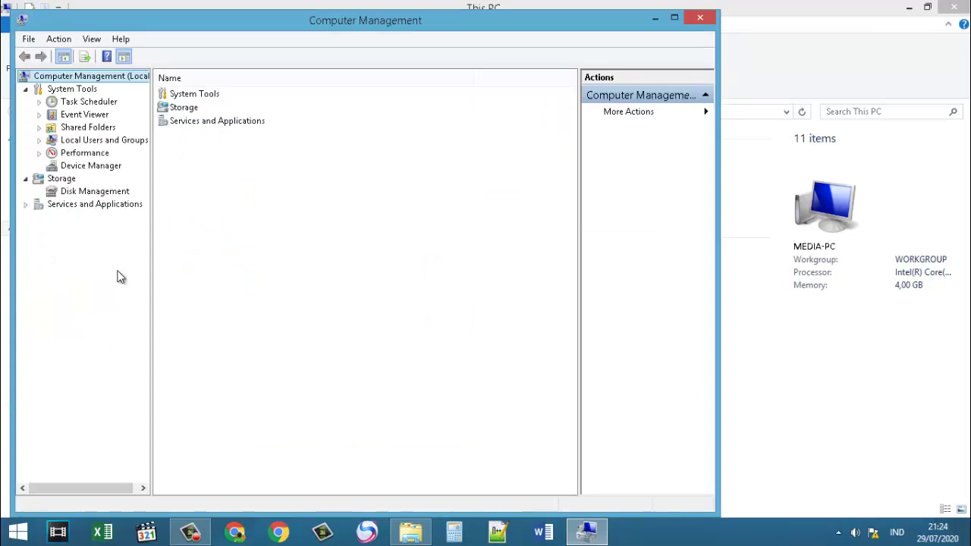
left_click_drag(358, 21, 631, 49)
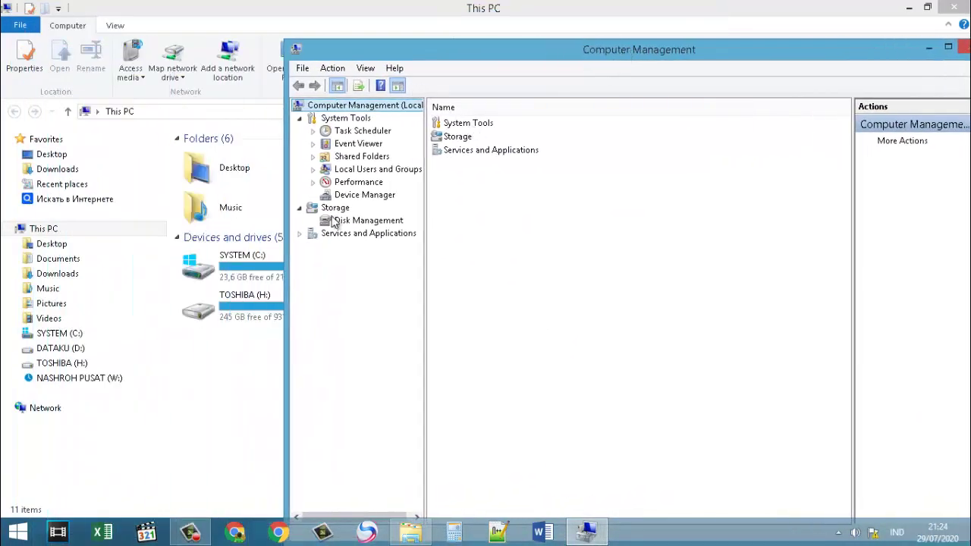
left_click_drag(572, 57, 514, 101)
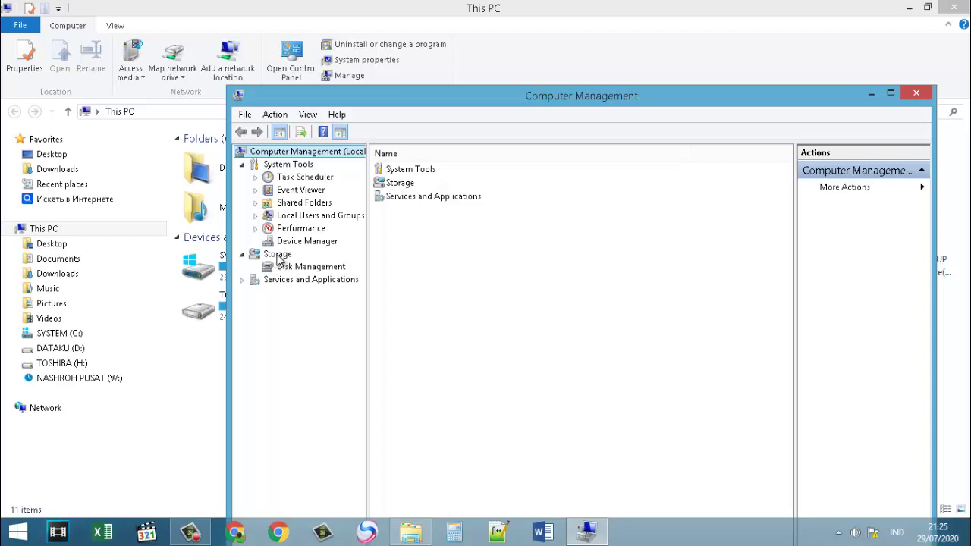
left_click(318, 267)
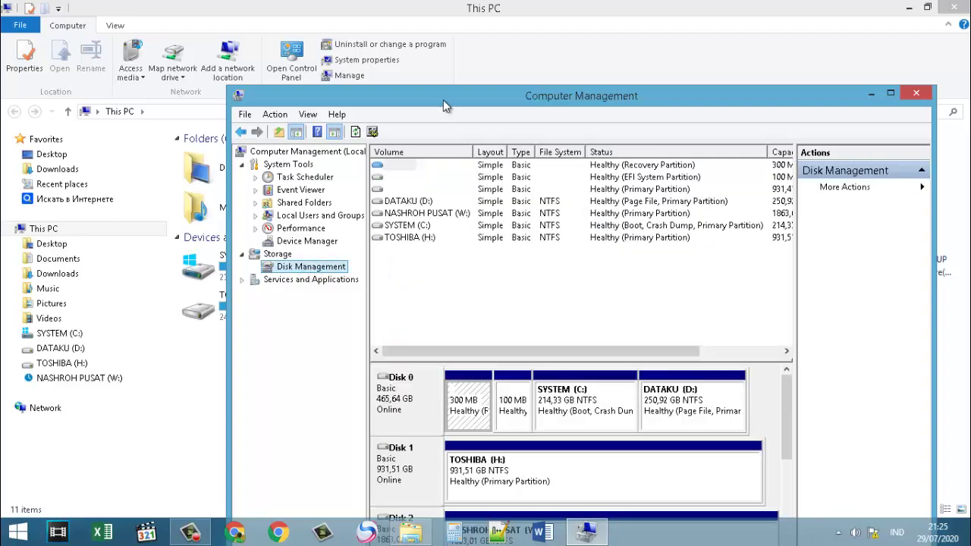
Examine the volume list and the Disk 0 partitions, including SYSTEM (C:) and DATAKU (D:).
left_click_drag(433, 95, 358, 175)
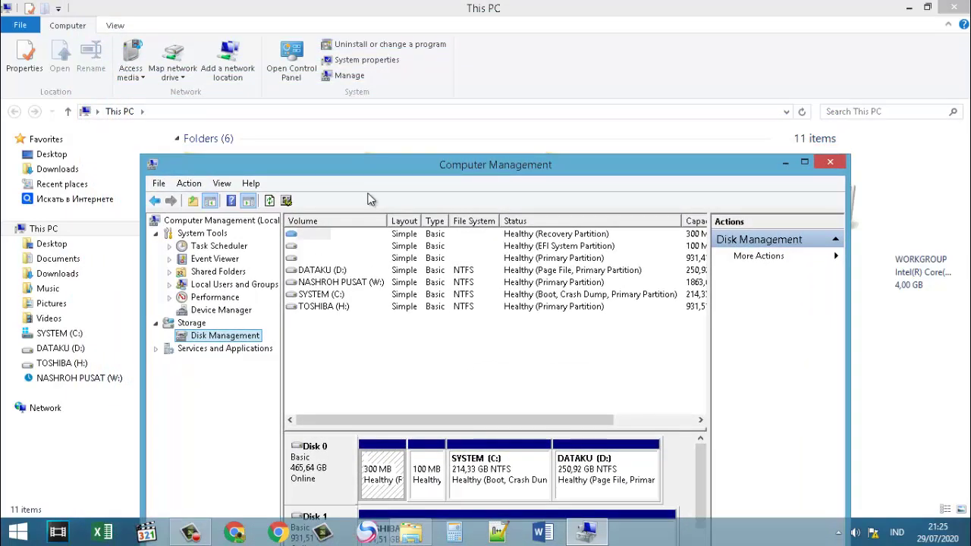
left_click(346, 283)
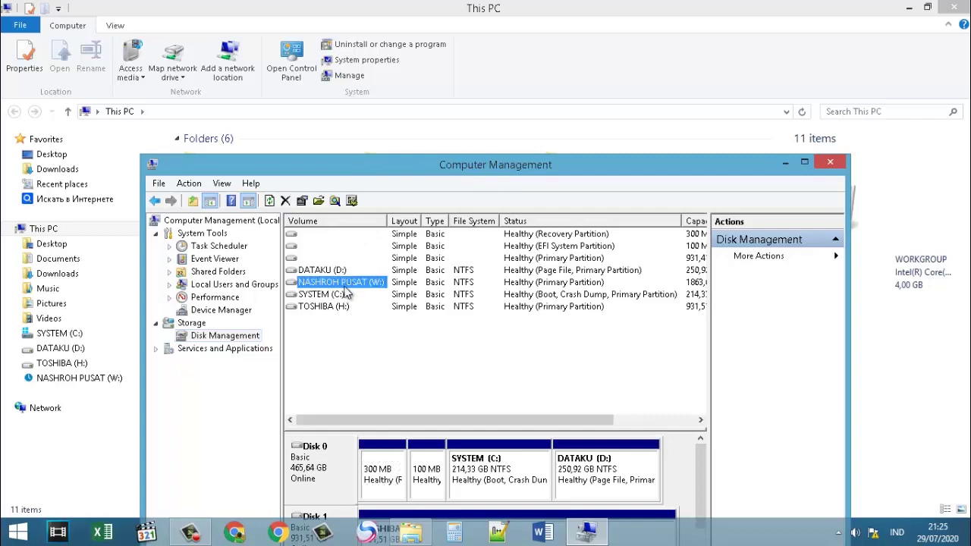
left_click(332, 295)
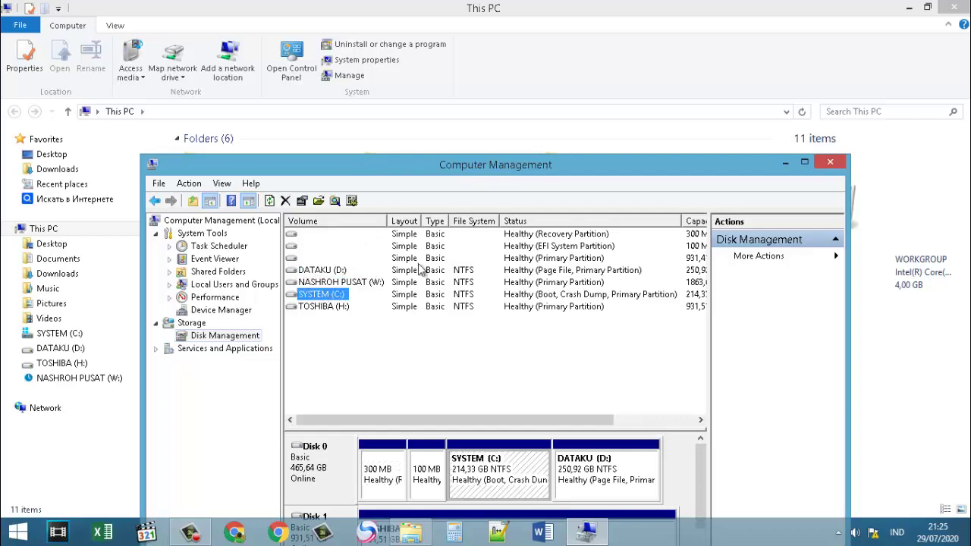
left_click_drag(509, 162, 554, 74)
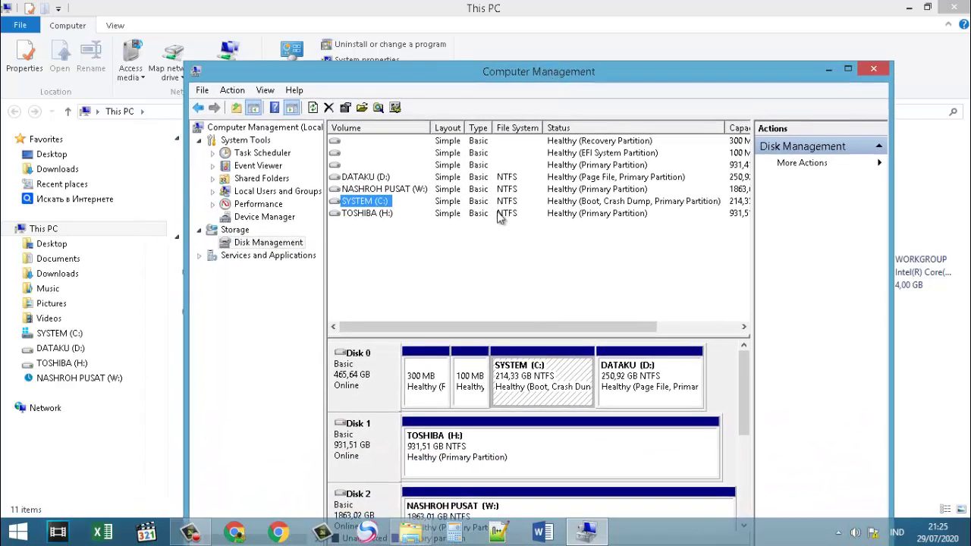
left_click(381, 383)
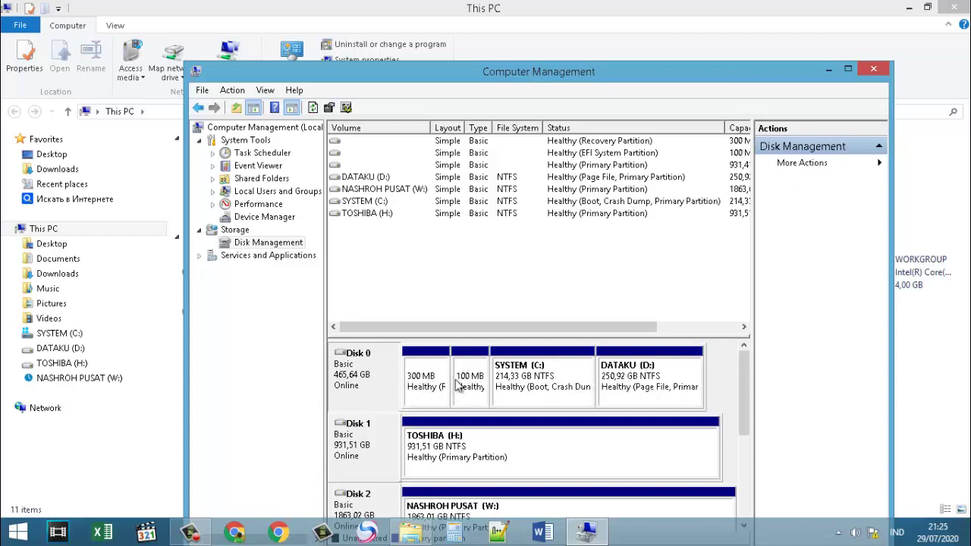
left_click(539, 383)
left_click(628, 387)
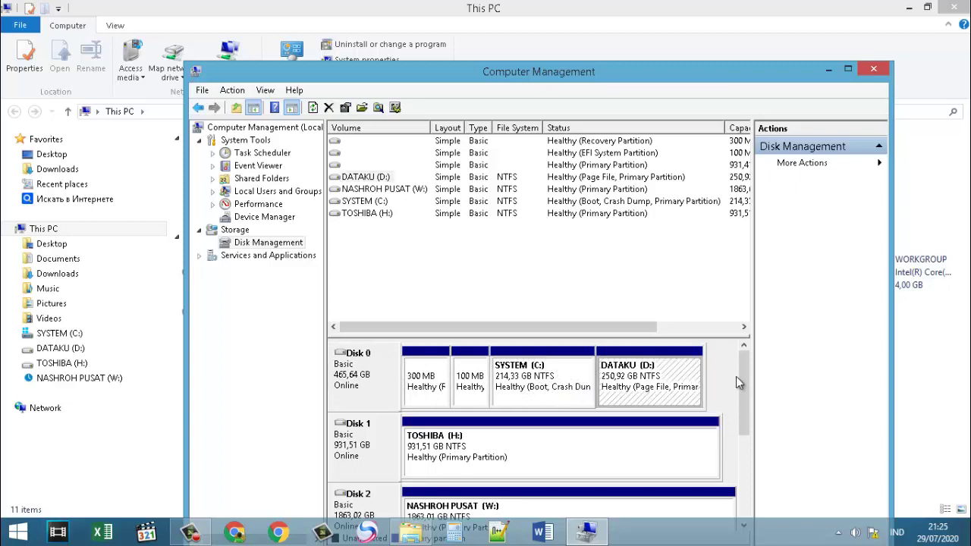
Enlarge the graphical disk view and compare TOSHIBA (H:) on Disk 1 and NASHROH PUSAT (W:) on Disk 2 with the drives in This PC.
scroll(744, 380, "down", 1)
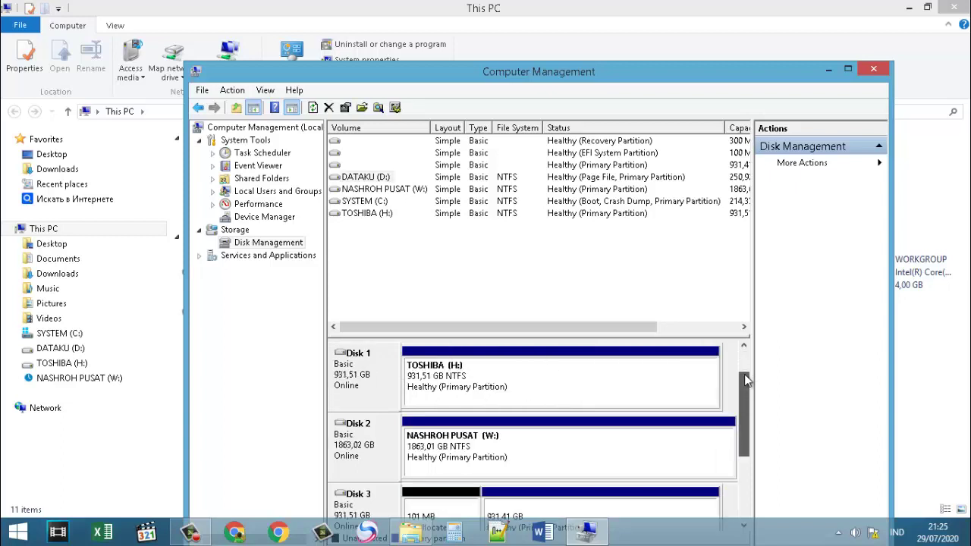
scroll(744, 373, "up", 1)
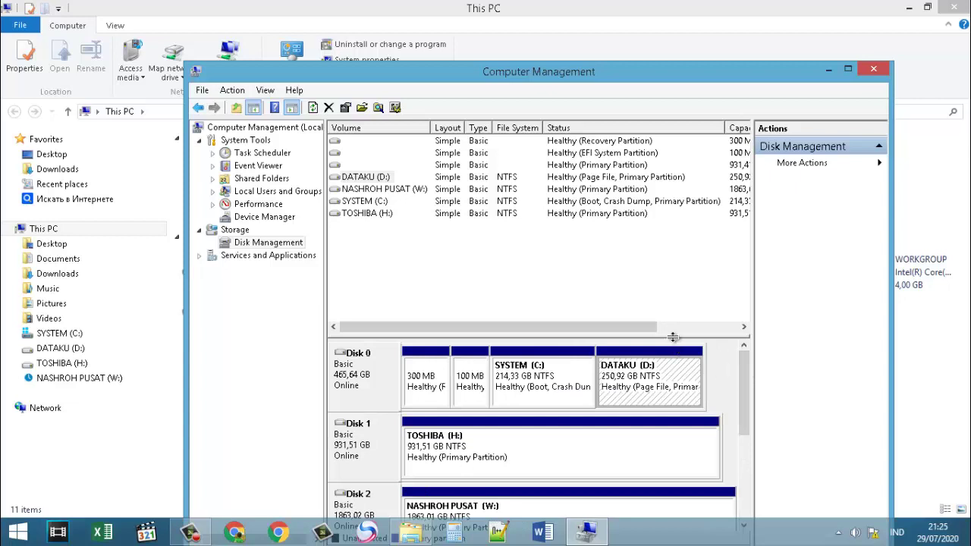
left_click_drag(676, 336, 675, 264)
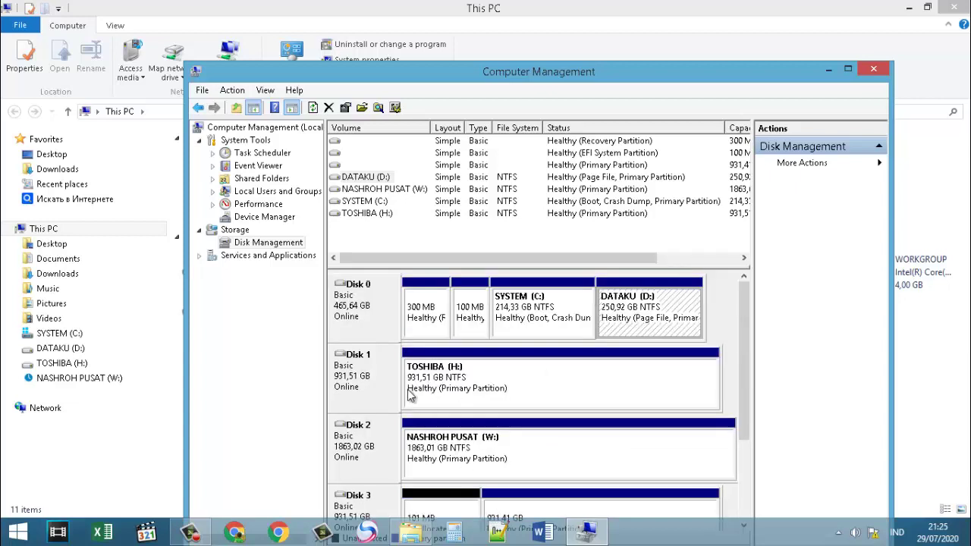
left_click(370, 394)
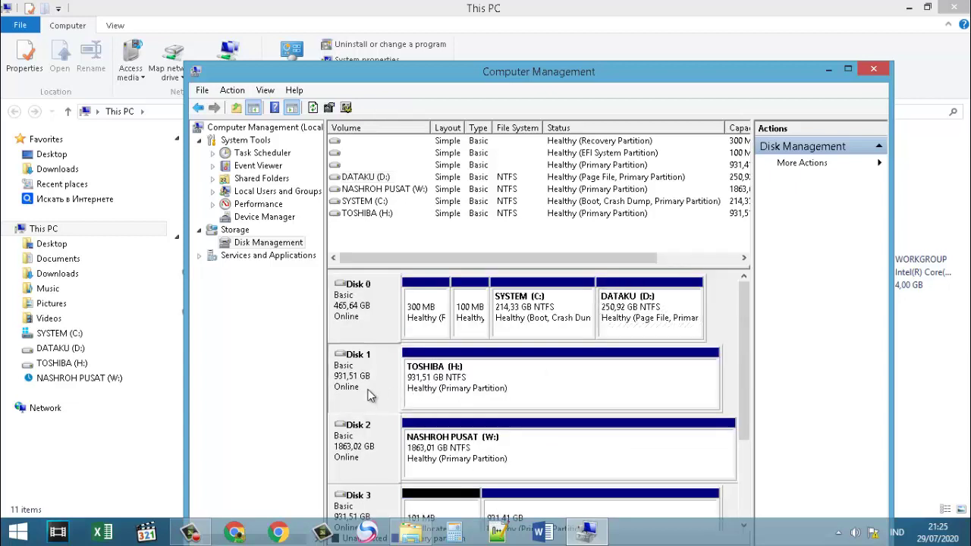
left_click(452, 388)
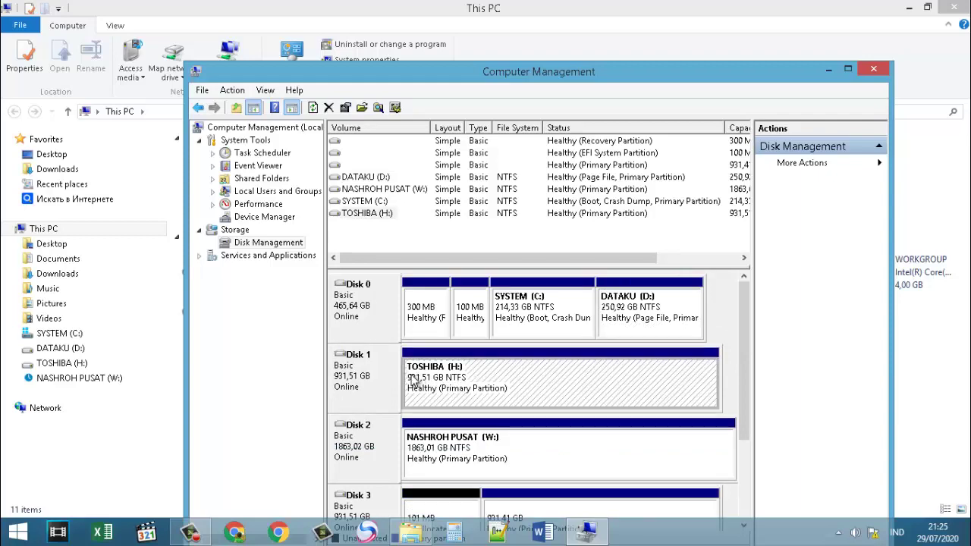
left_click_drag(413, 77, 409, 38)
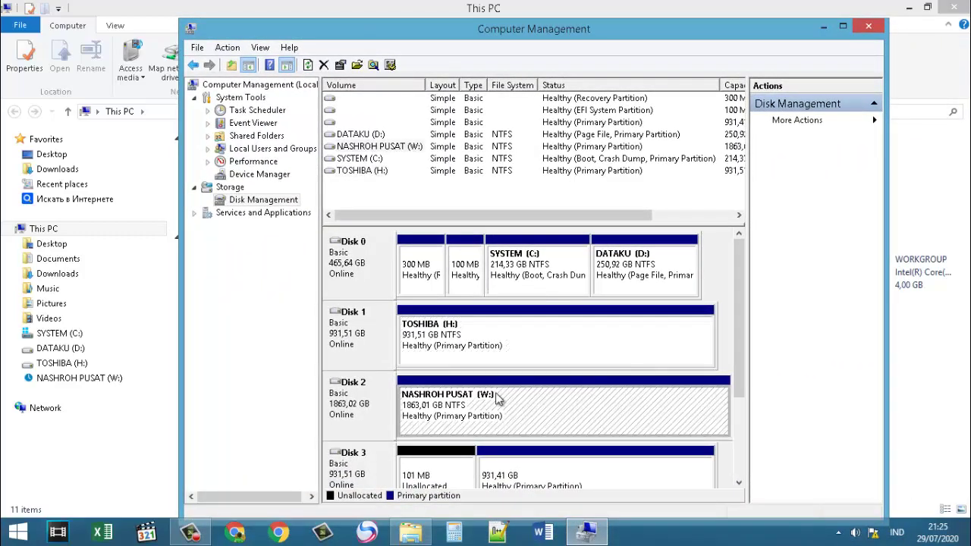
left_click(486, 402)
left_click_drag(464, 25, 880, 236)
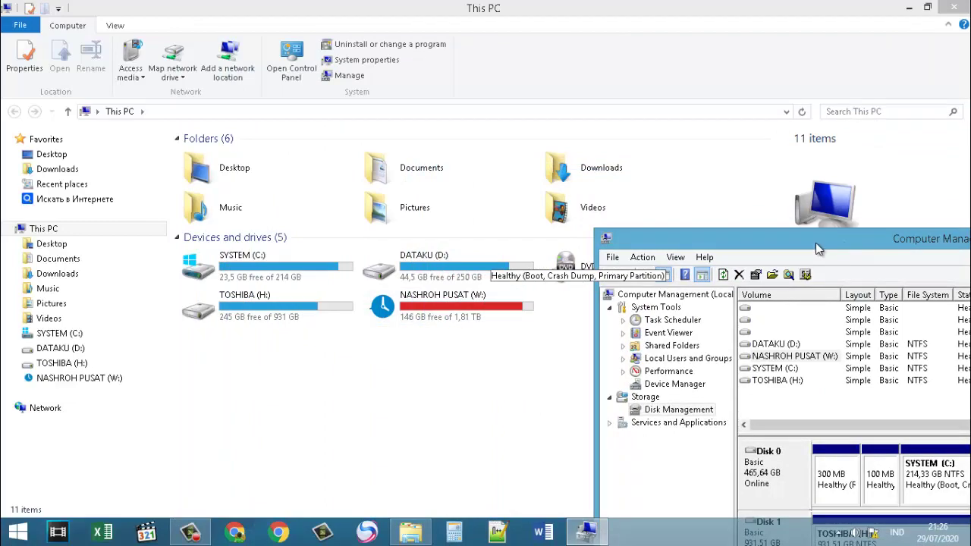
left_click_drag(816, 242, 371, 60)
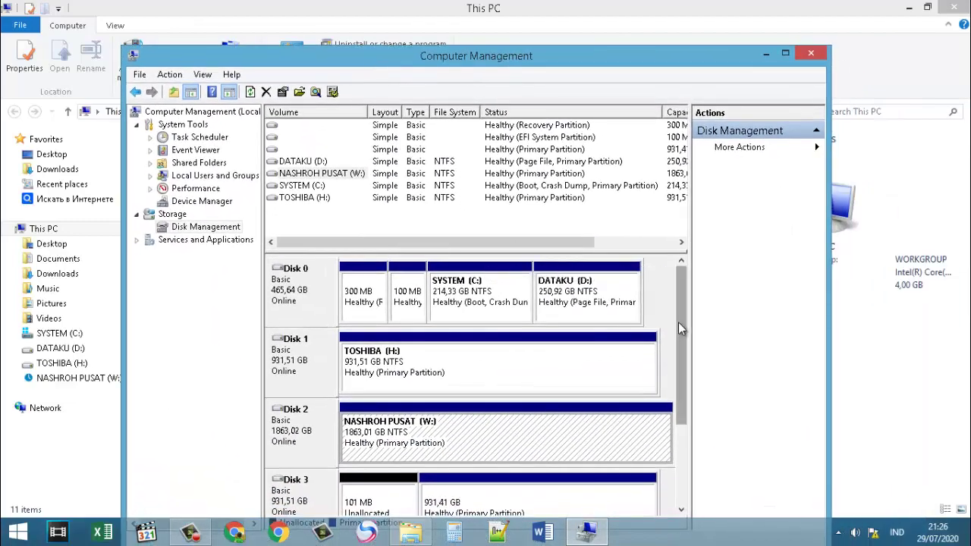
Examine Disk 3, including its unallocated space, its primary partition without a drive letter, and the options available for the disk.
left_click_drag(678, 322, 684, 393)
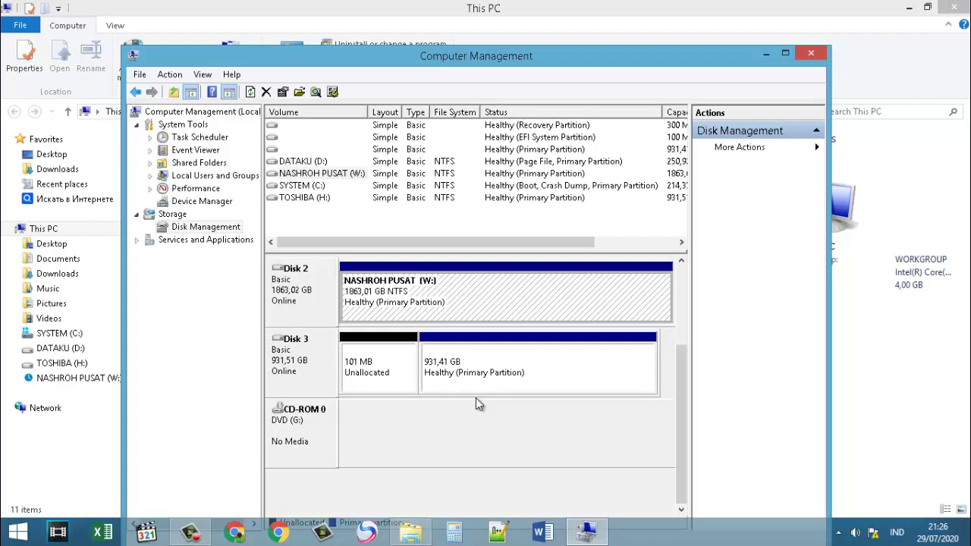
left_click(294, 391)
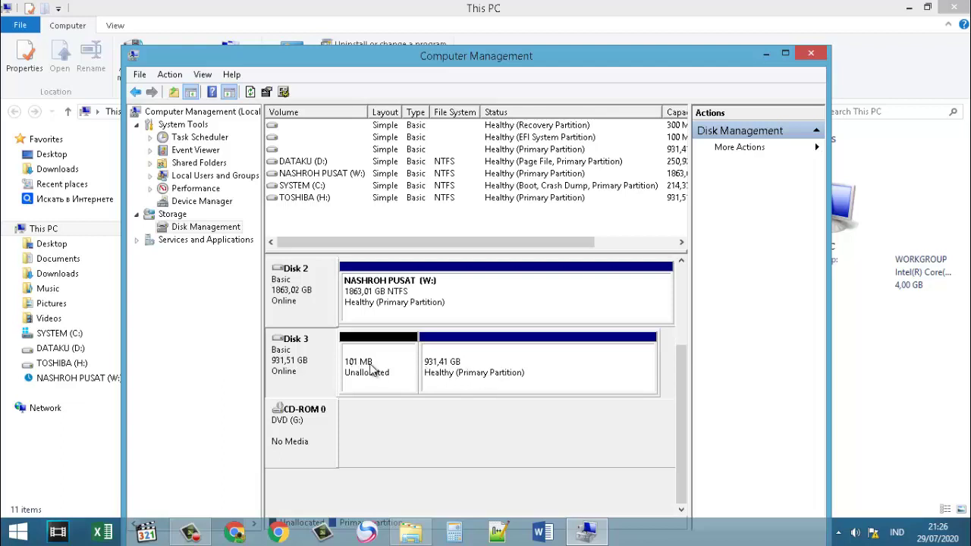
left_click(534, 366)
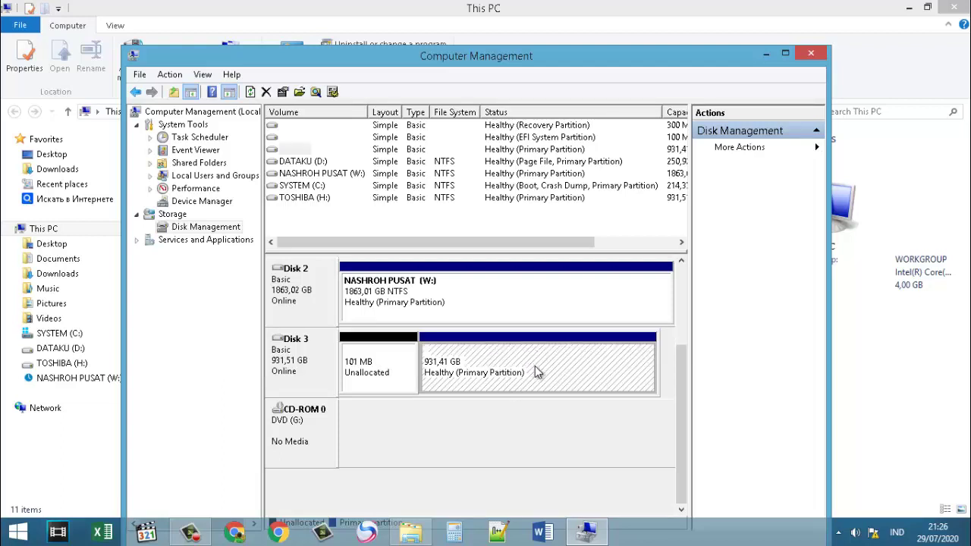
left_click(302, 370)
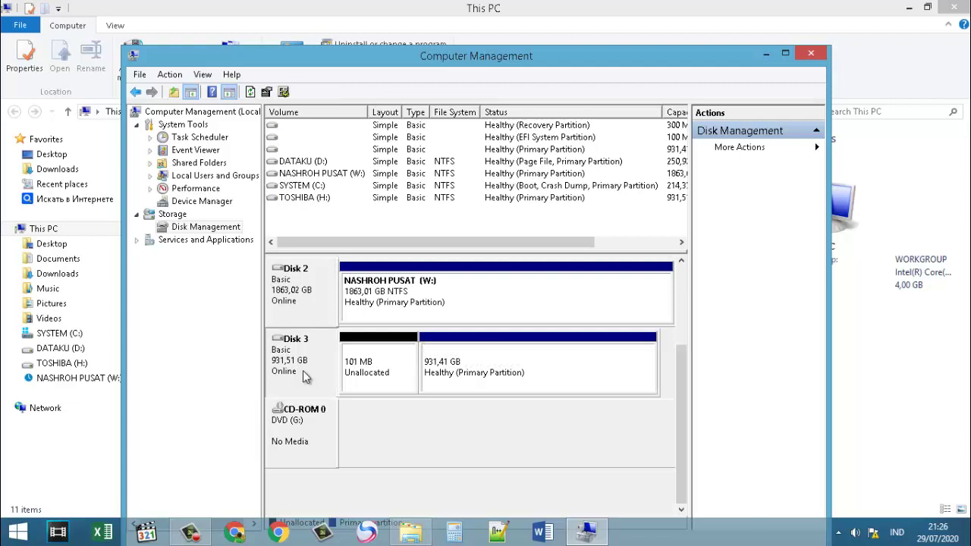
right_click(302, 376)
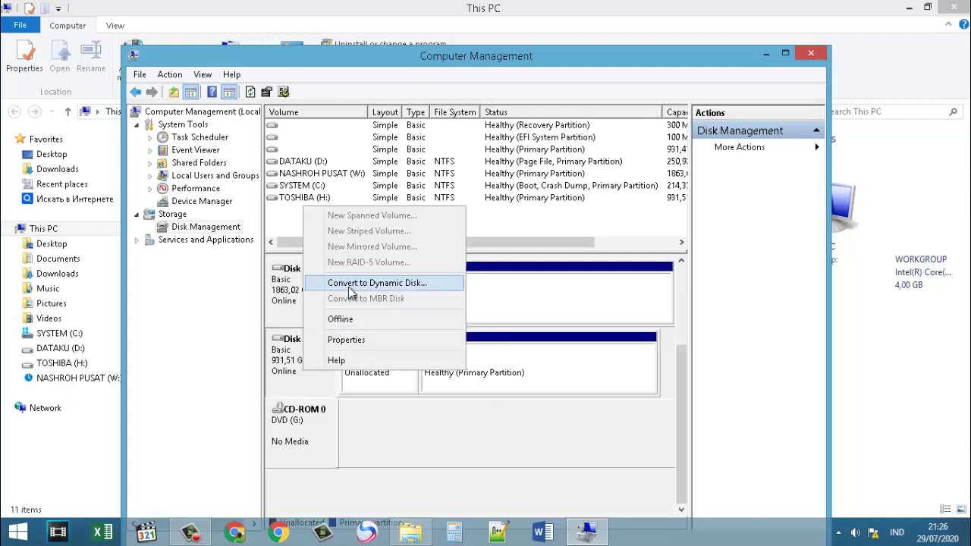
left_click(283, 369)
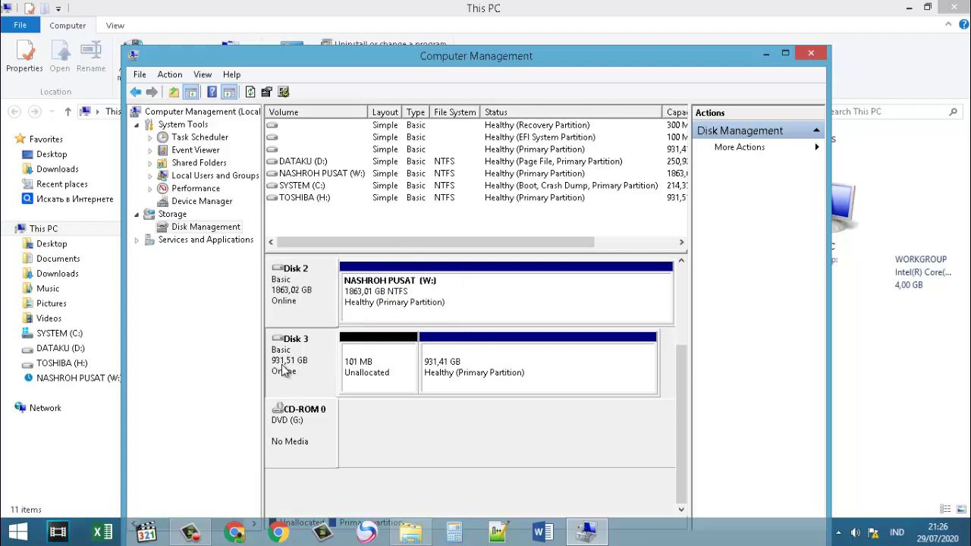
Assign drive letter E to the 931,41 GB primary partition on Disk 3.
left_click(518, 370)
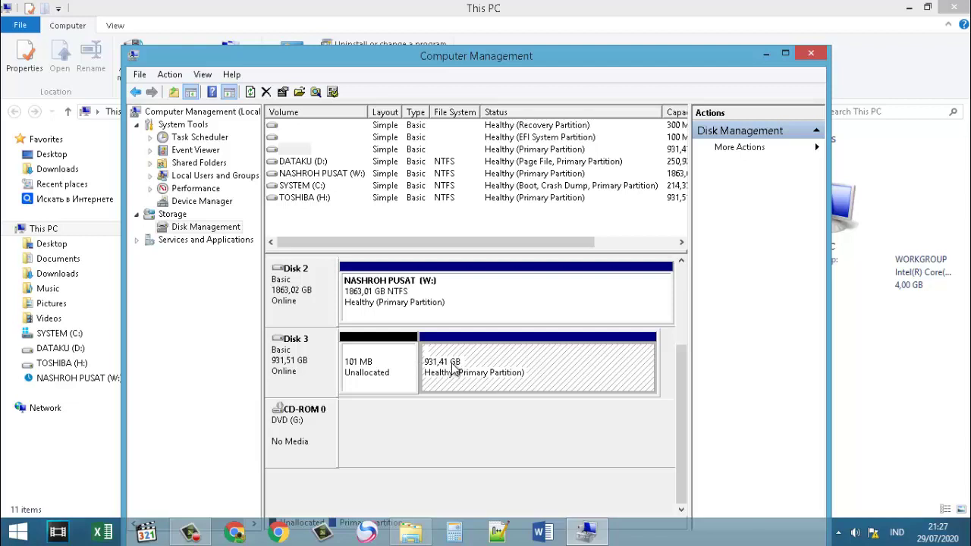
right_click(454, 365)
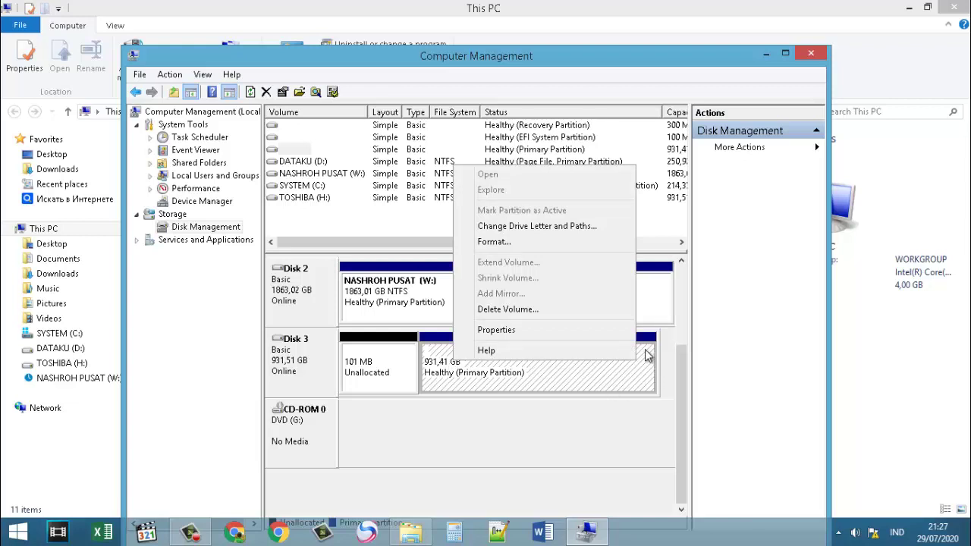
left_click(574, 381)
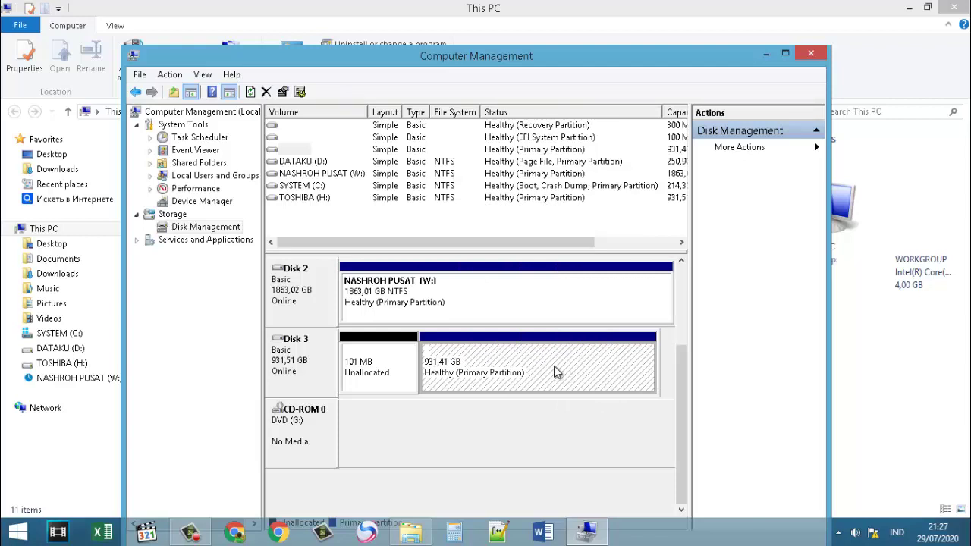
right_click(457, 368)
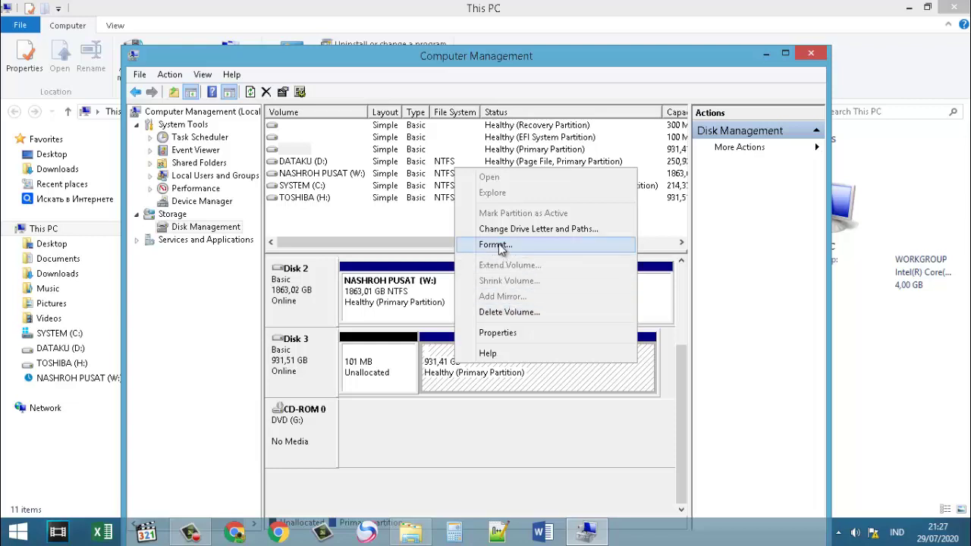
left_click(567, 229)
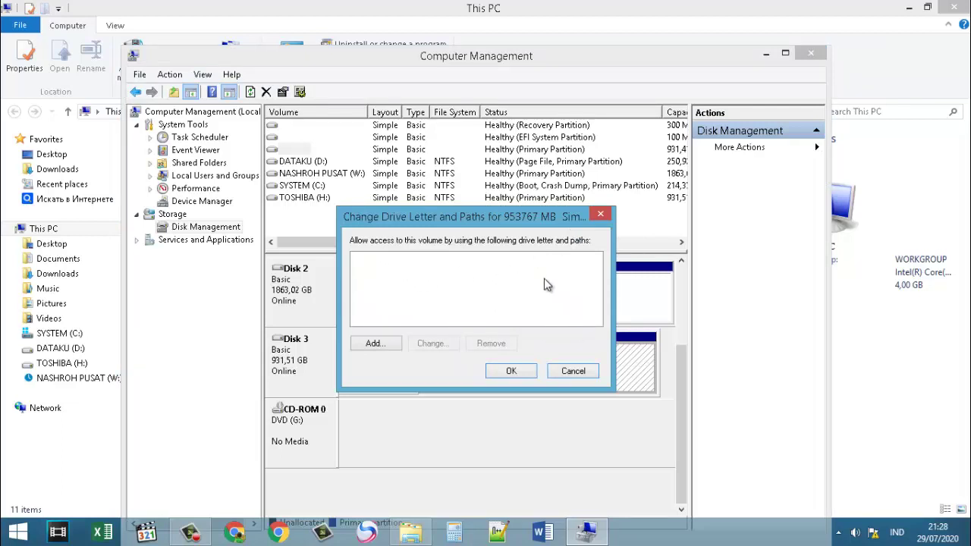
left_click_drag(498, 217, 674, 280)
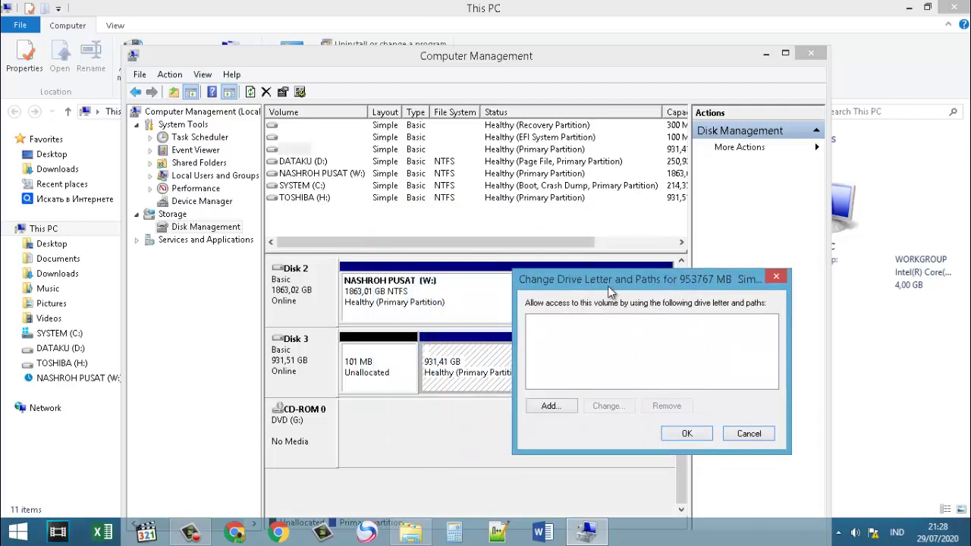
left_click_drag(607, 286, 561, 253)
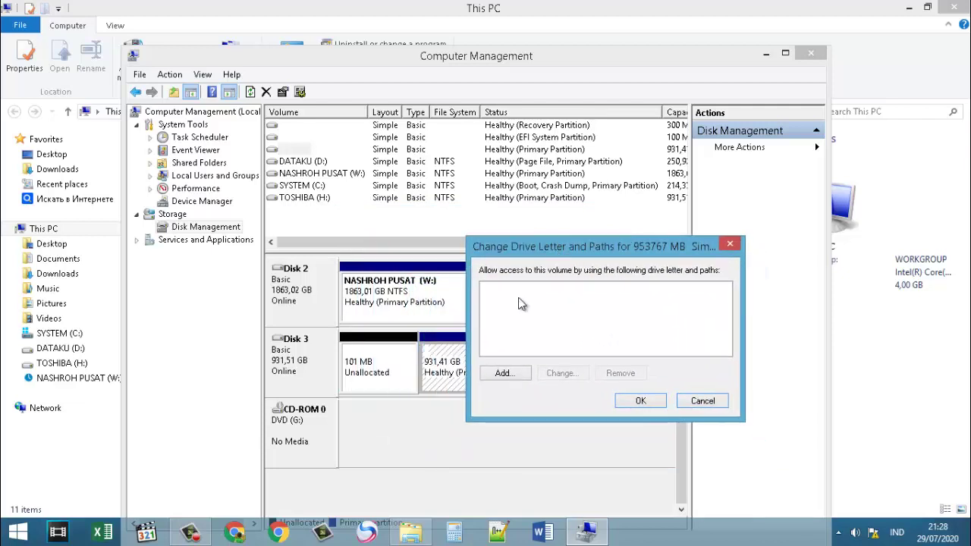
left_click(514, 377)
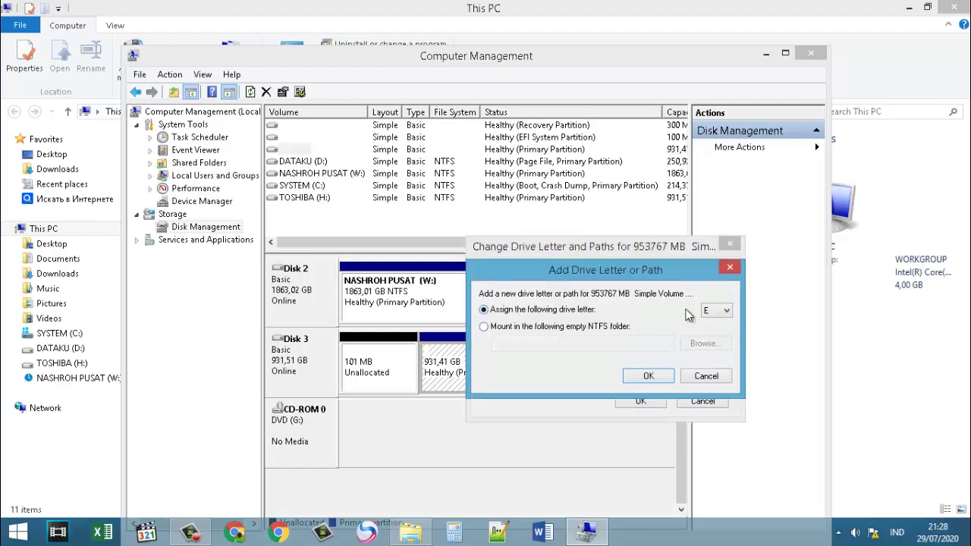
left_click(720, 312)
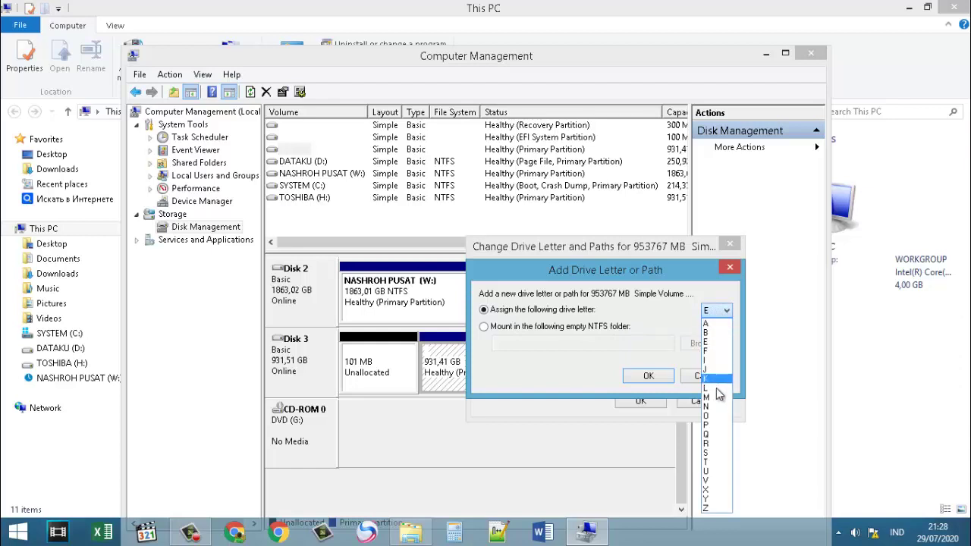
left_click(713, 312)
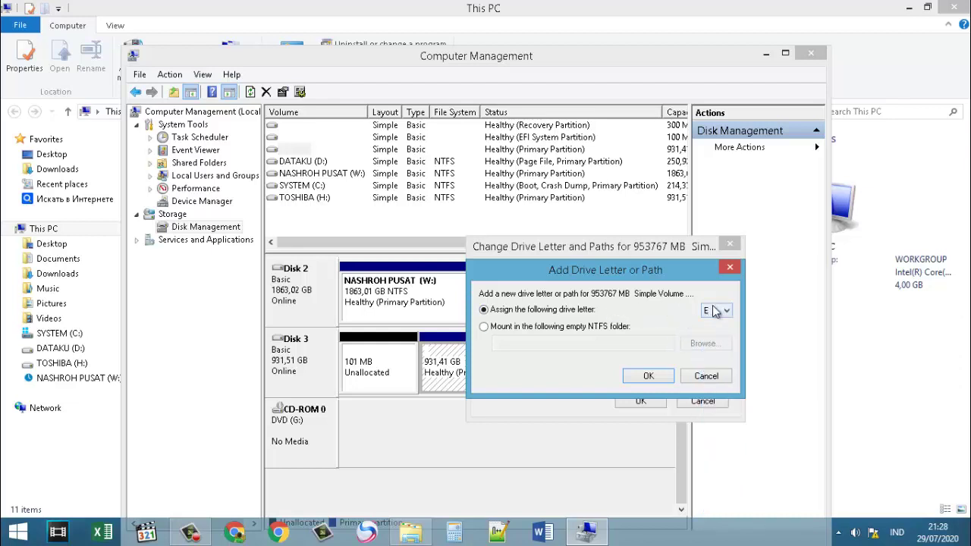
left_click(646, 377)
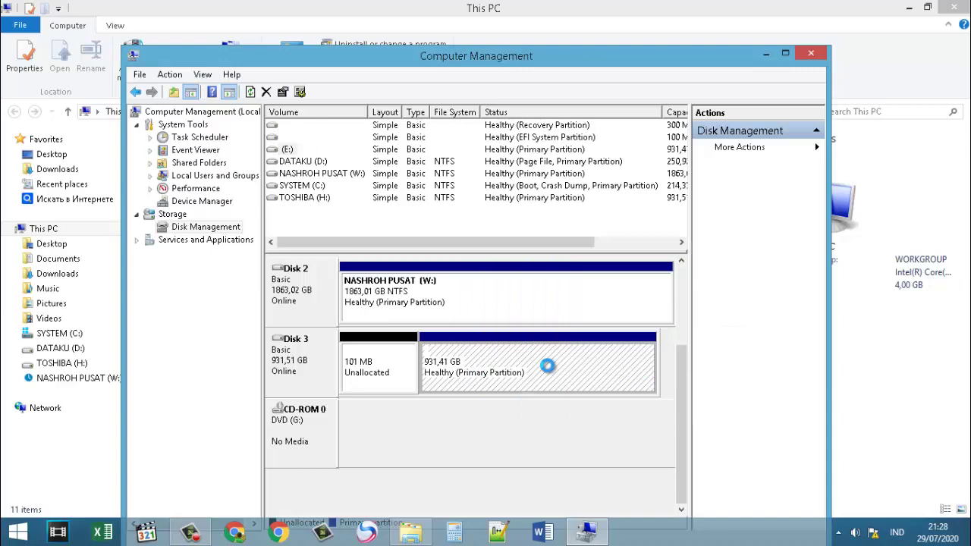
Move the Computer Management window aside and look for the Local Disk (E:) drive in This PC.
left_click_drag(462, 68, 909, 43)
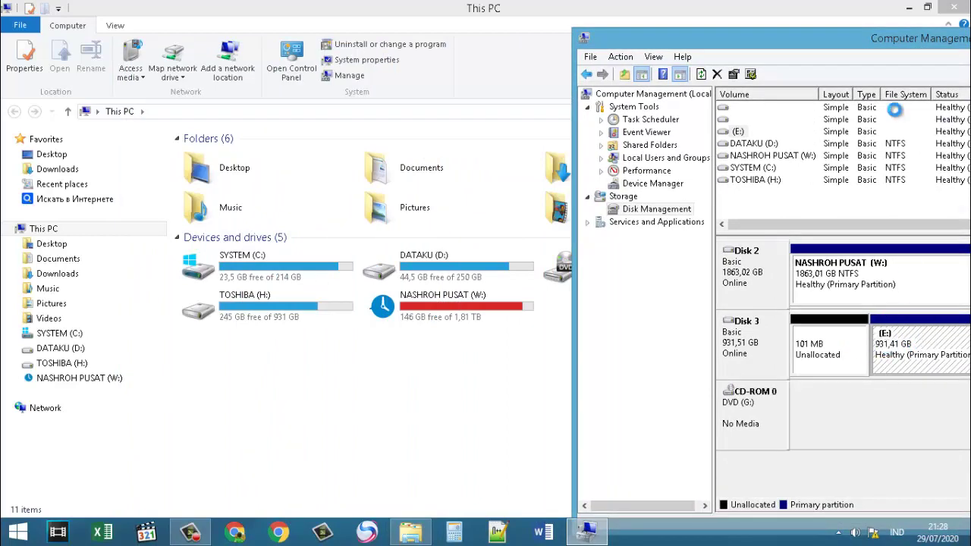
left_click_drag(872, 41, 807, 30)
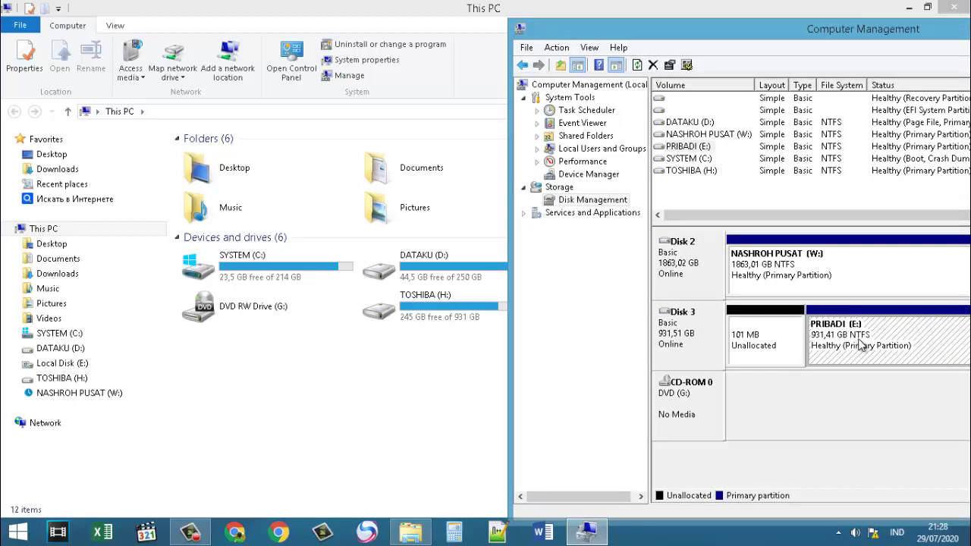
left_click_drag(776, 30, 460, 378)
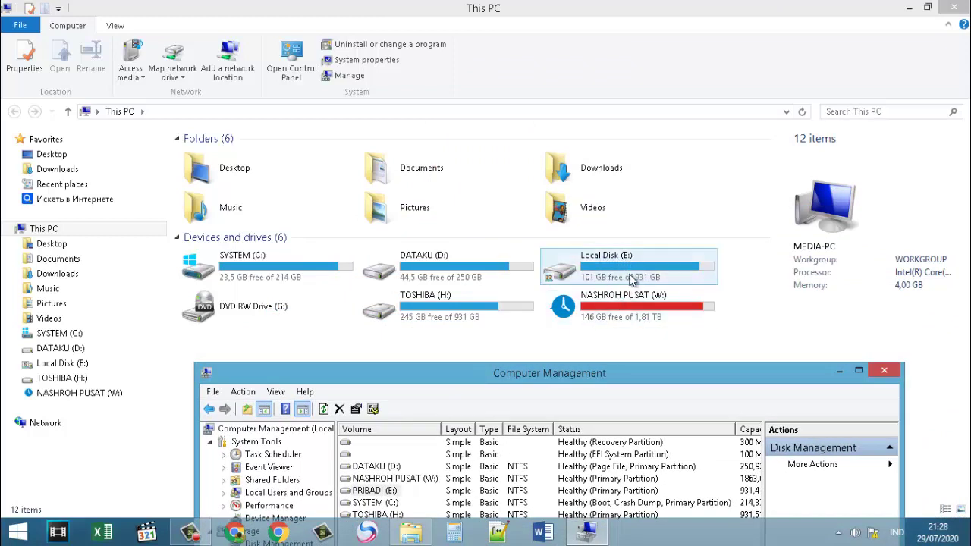
left_click_drag(612, 372, 456, 379)
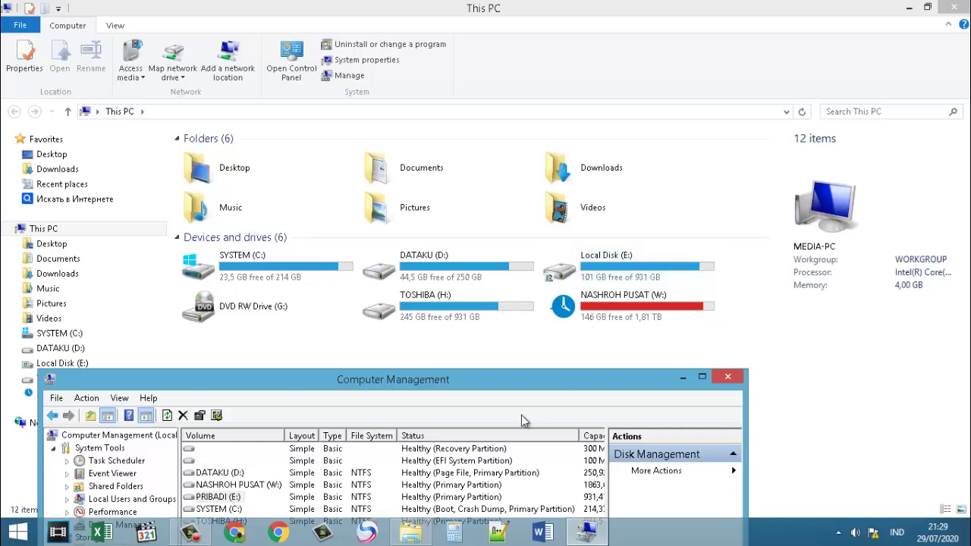
Bring Computer Management back into view, review the PRIBADI (E:) partition on Disk 3, and close the window.
left_click_drag(505, 378, 589, 53)
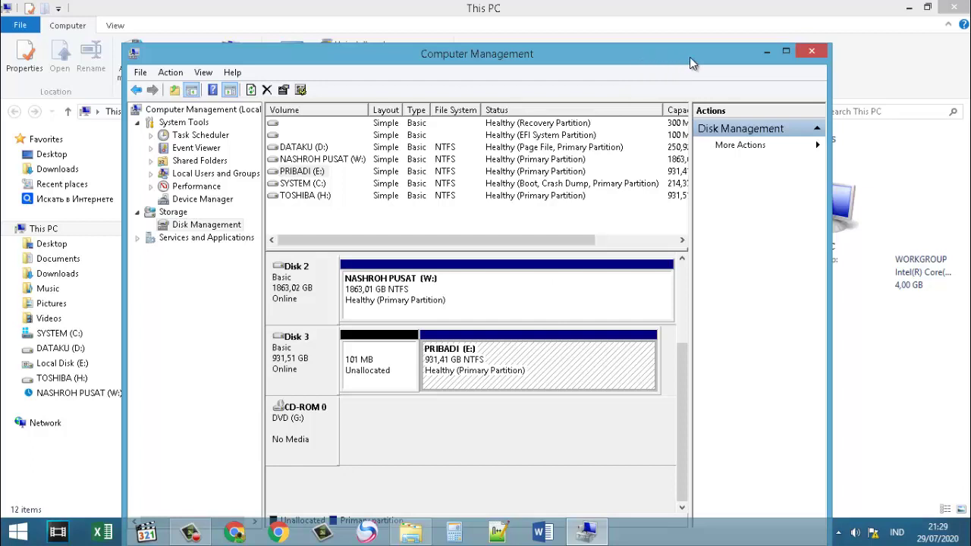
left_click_drag(706, 54, 676, 65)
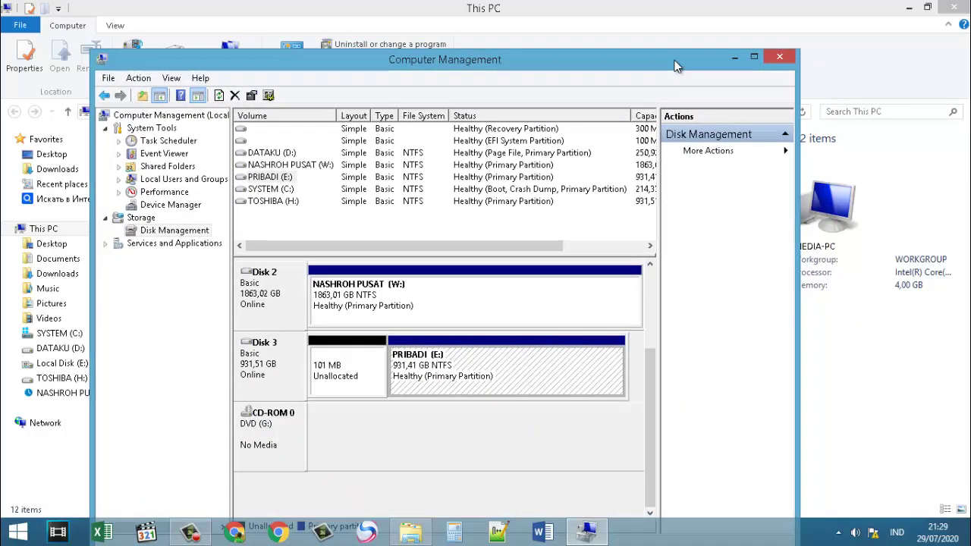
left_click_drag(628, 64, 551, 65)
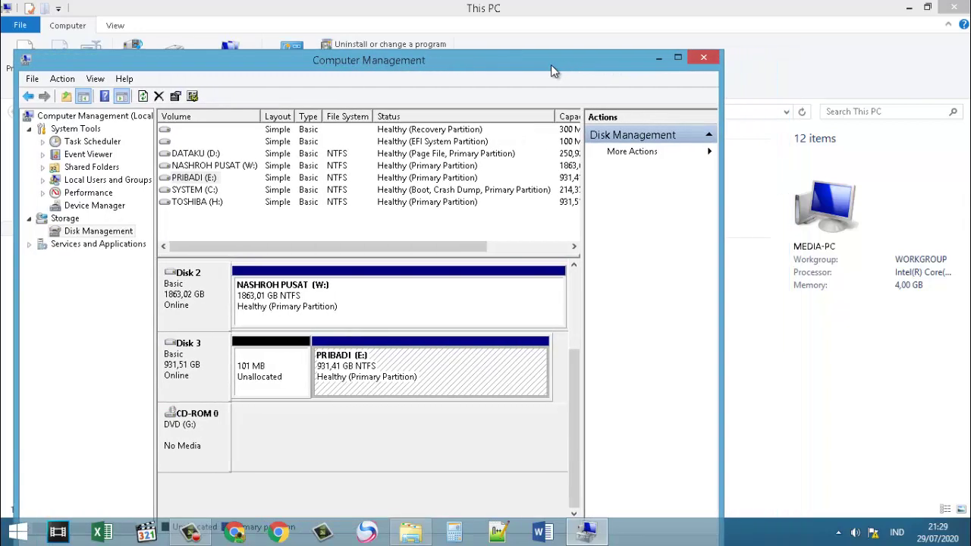
left_click(703, 61)
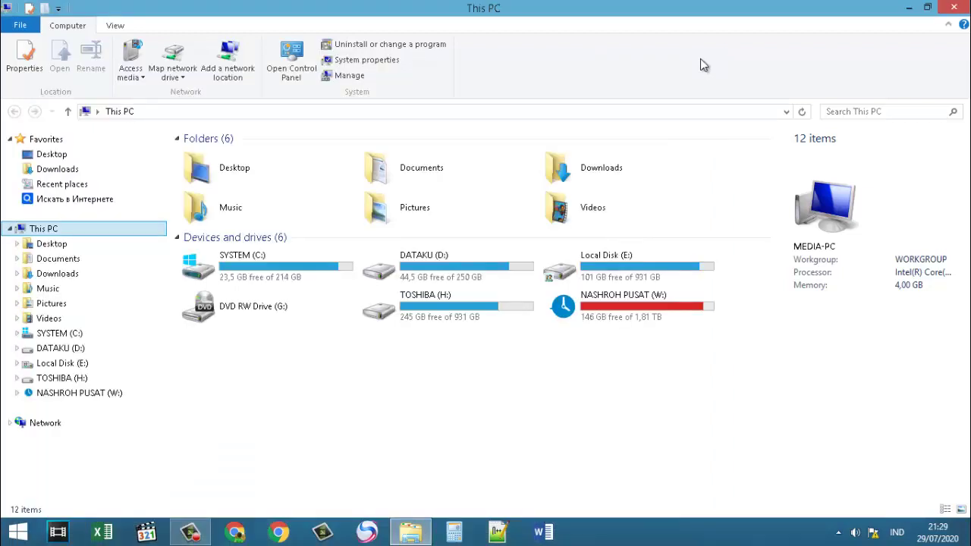
Refresh the This PC view twice.
right_click(563, 432)
left_click(618, 326)
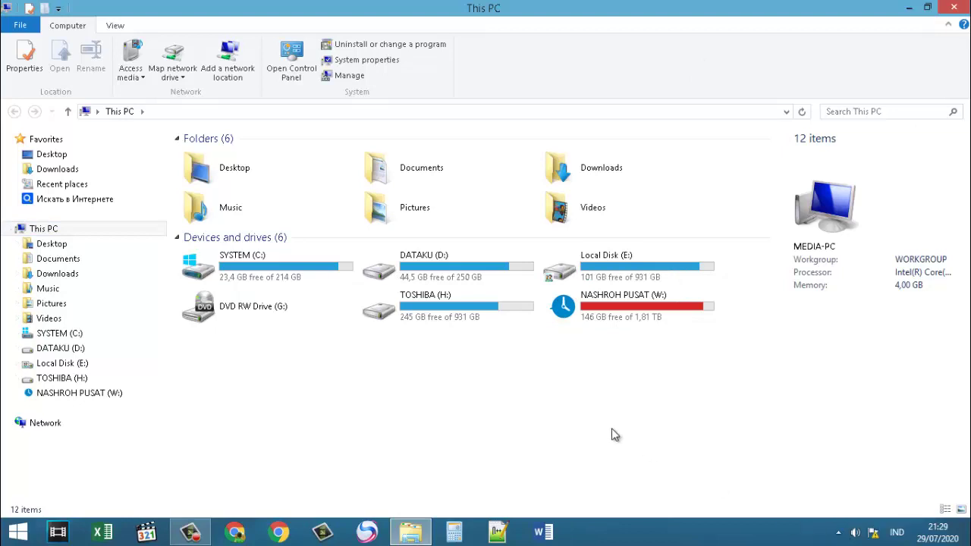
right_click(605, 422)
left_click(656, 323)
Safely eject the External USB 3.0 device holding Local Disk (E:) and dismiss the notification.
left_click(838, 533)
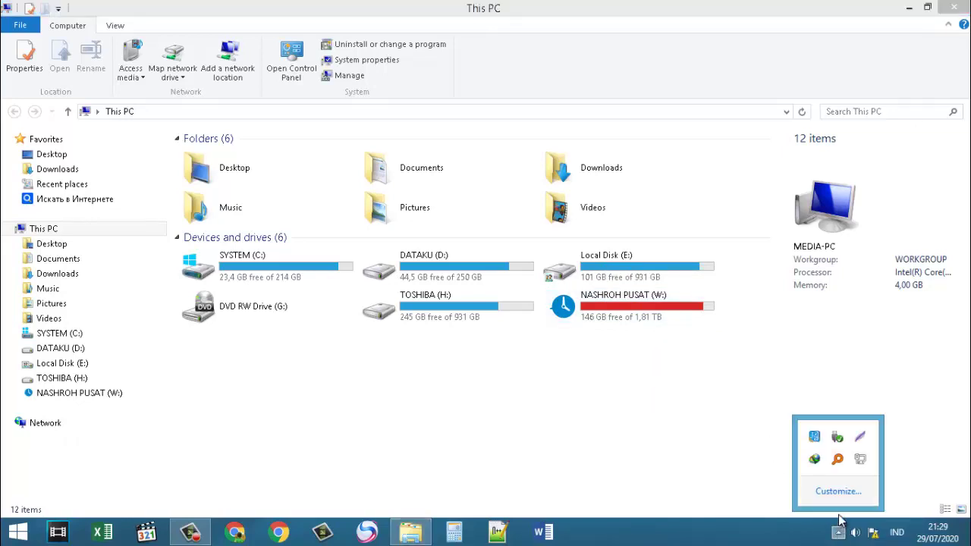
left_click(711, 469)
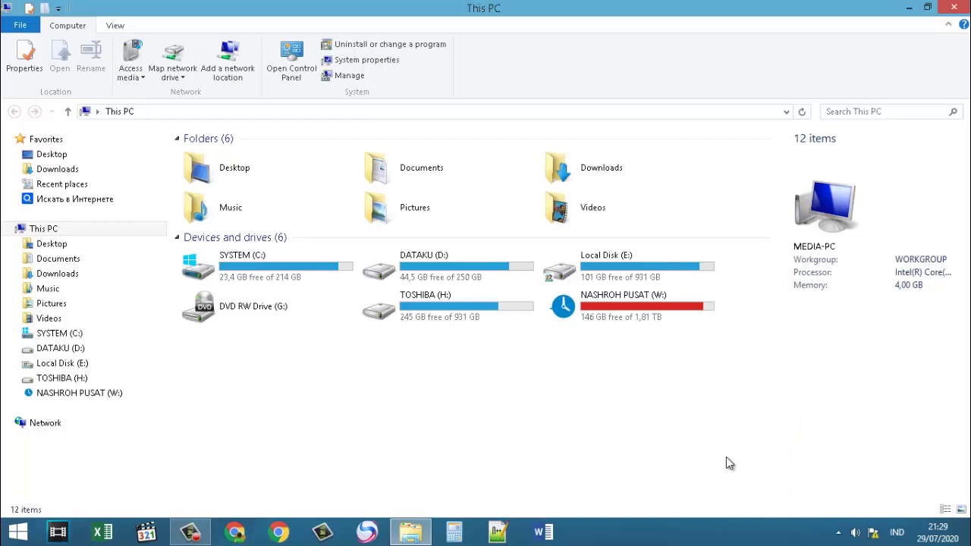
left_click(837, 534)
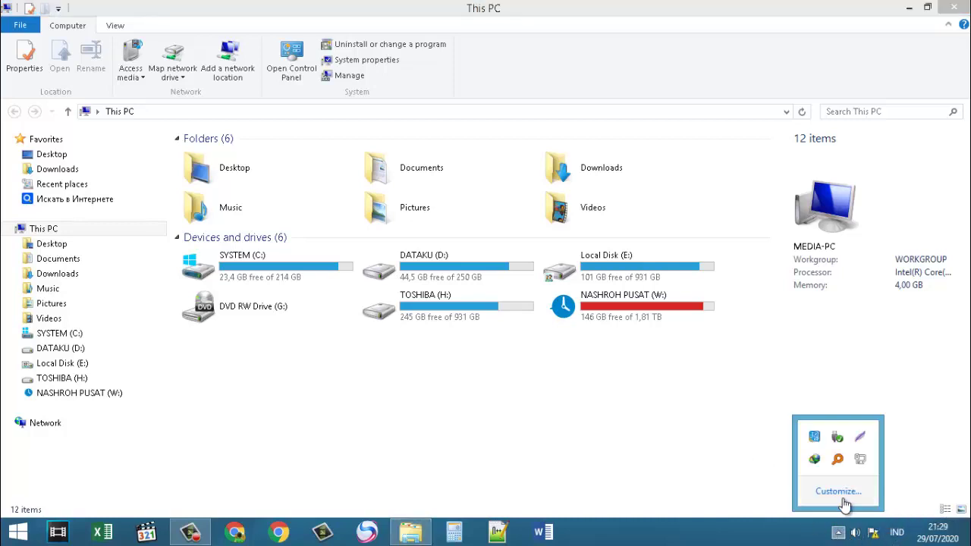
left_click(838, 440)
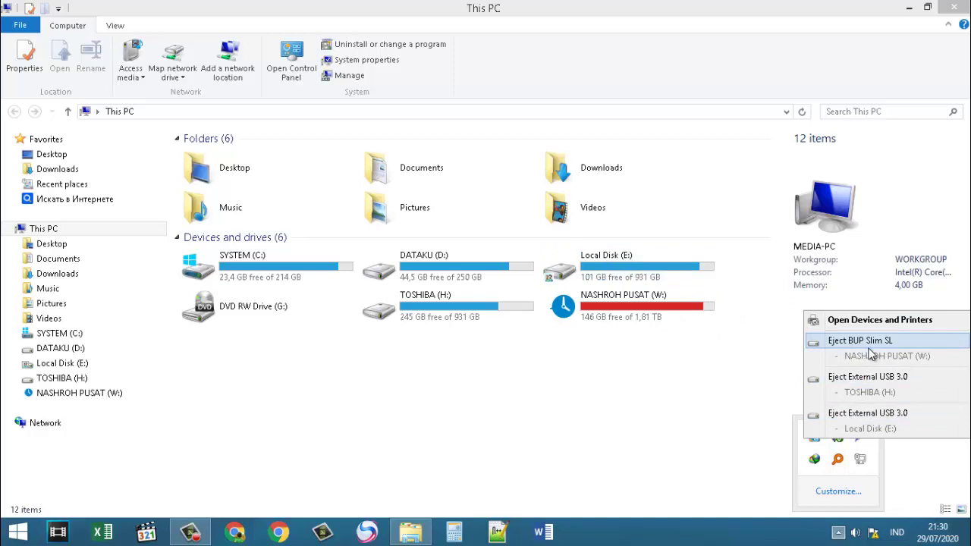
left_click(883, 417)
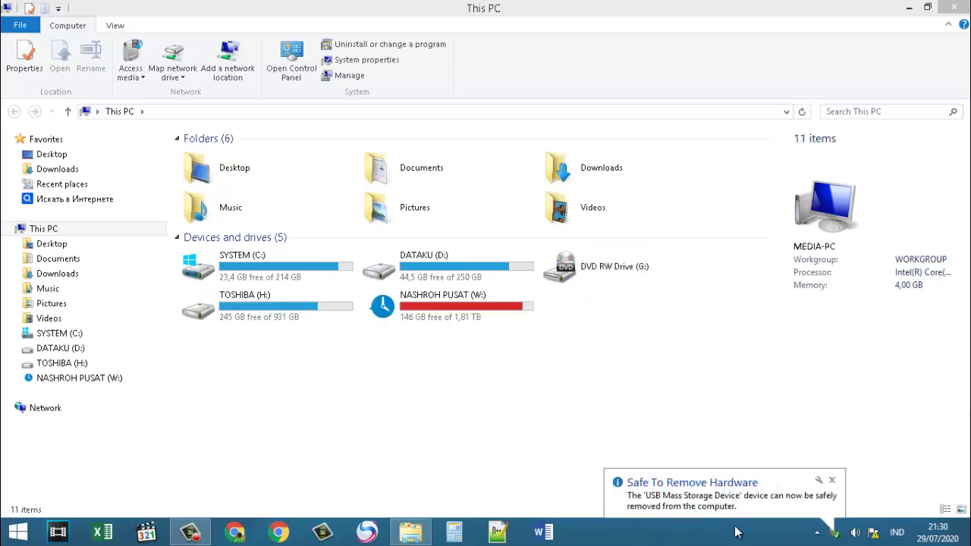
left_click(618, 481)
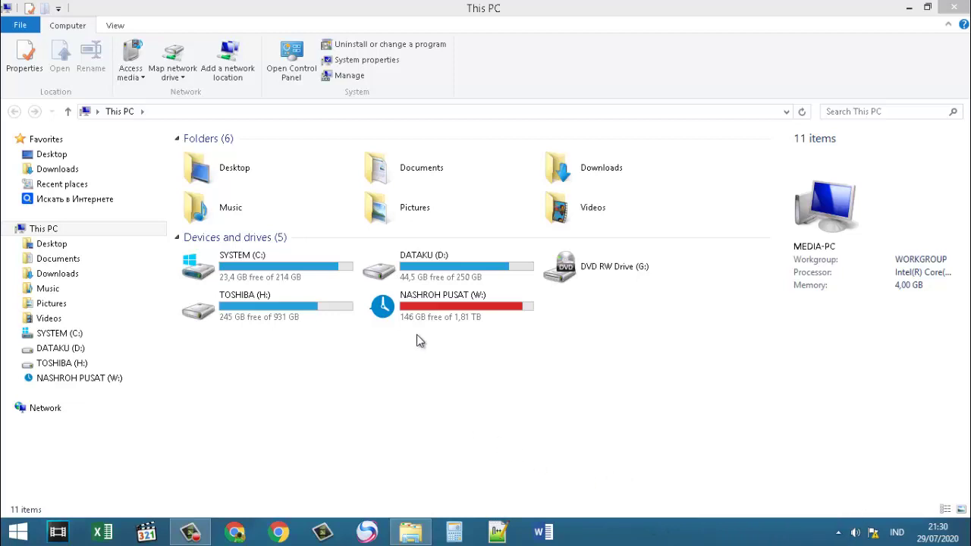
Play Intro Akhir.mp4 from the TOSHIBA (H:) drive and pause it.
left_click(289, 303)
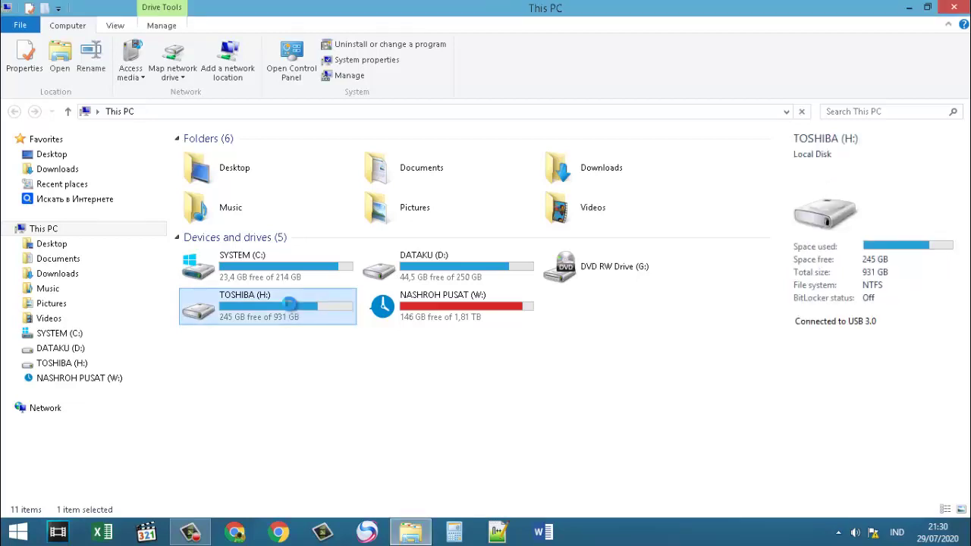
double_click(289, 303)
scroll(310, 329, "down", 5)
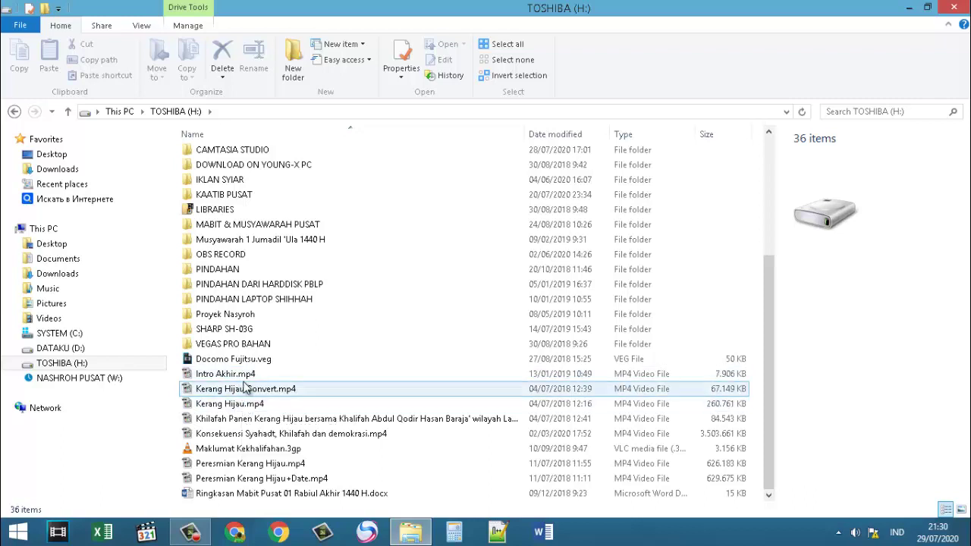
left_click(244, 376)
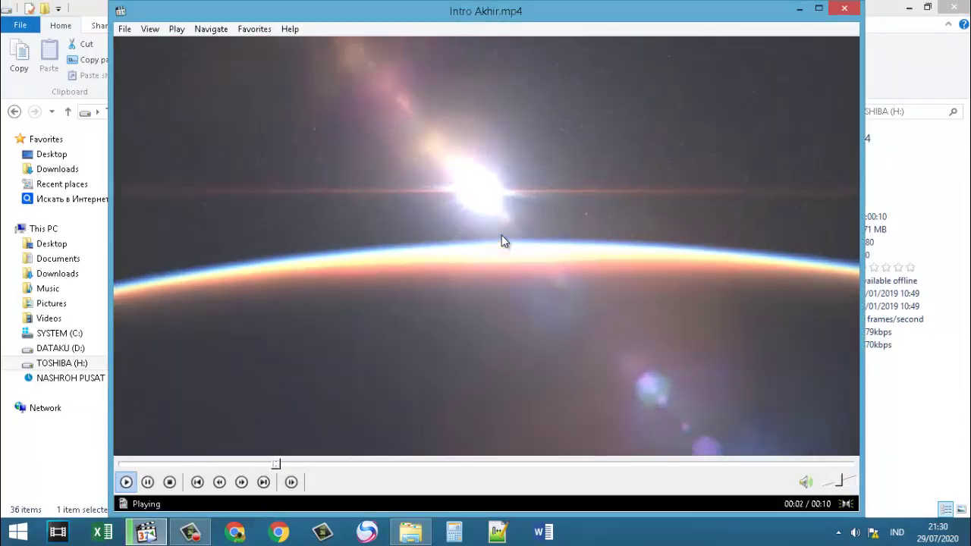
left_click(532, 129)
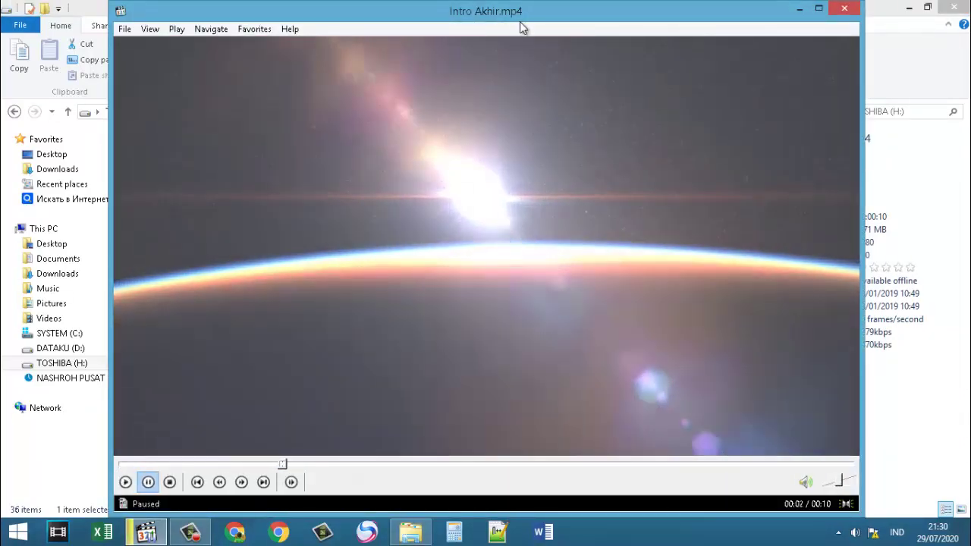
Return File Explorer from TOSHIBA (H:) to This PC and bring the paused Intro Akhir.mp4 player back in front of it.
left_click_drag(521, 23, 805, 82)
left_click(241, 376)
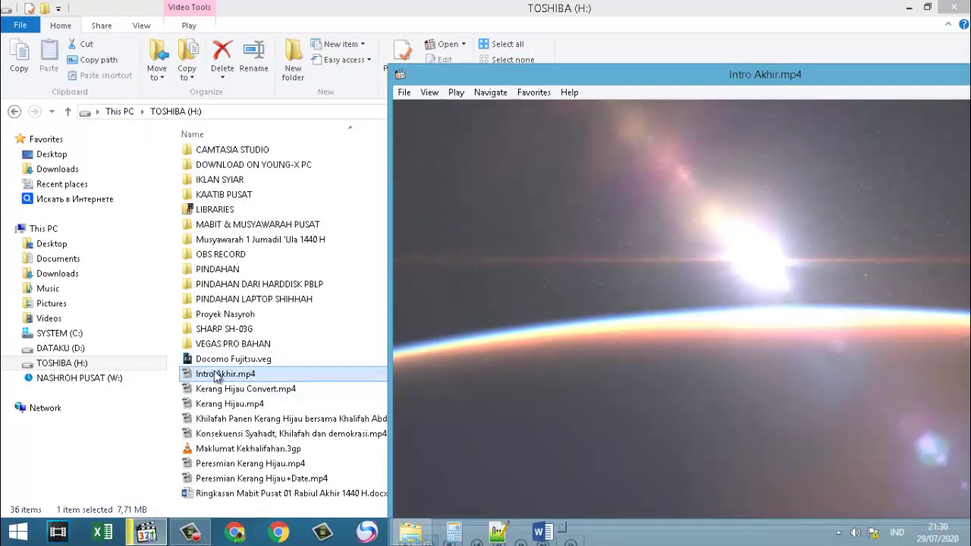
left_click(305, 22)
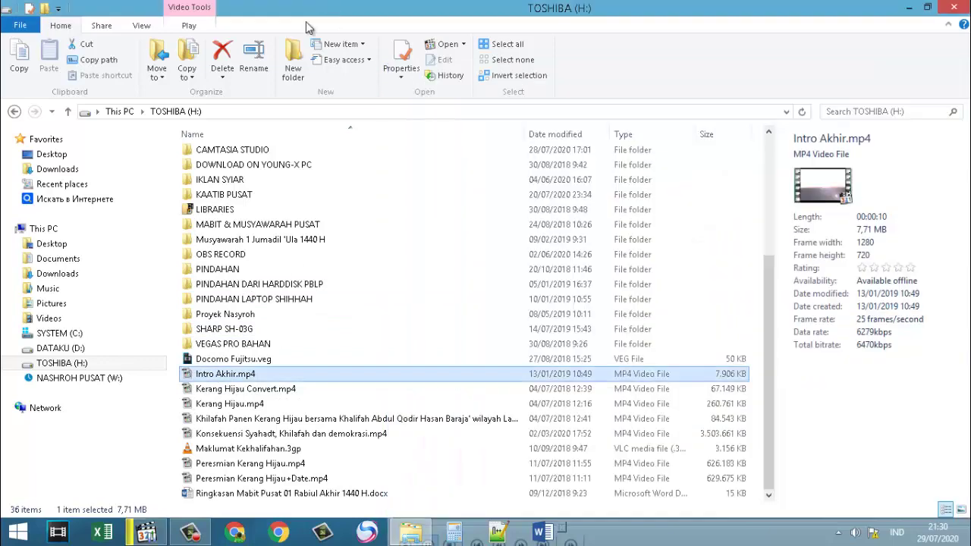
left_click(15, 112)
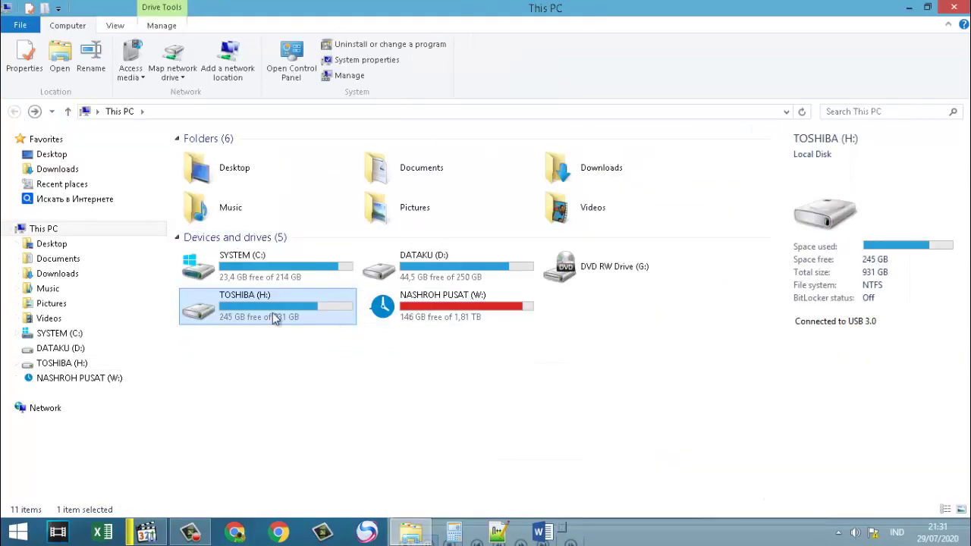
left_click(147, 532)
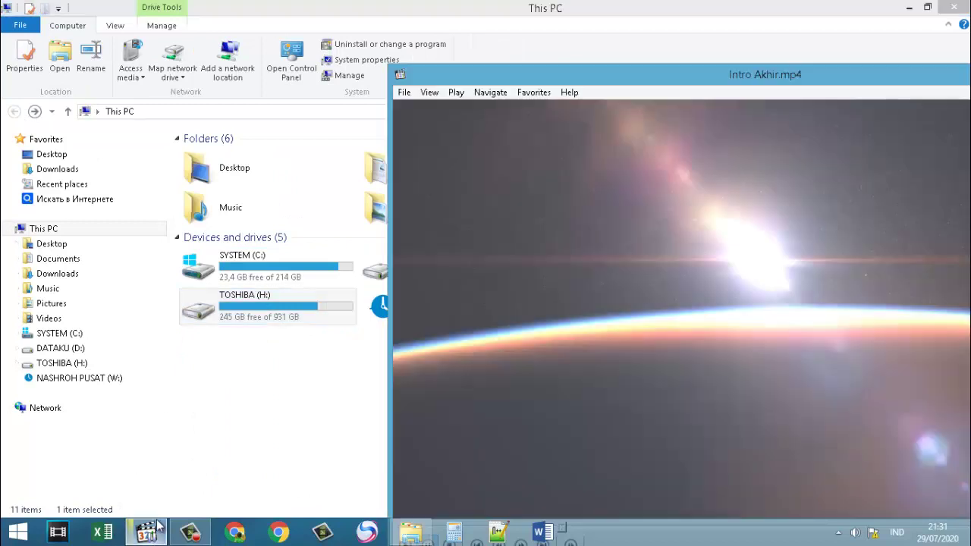
left_click_drag(698, 77, 492, 56)
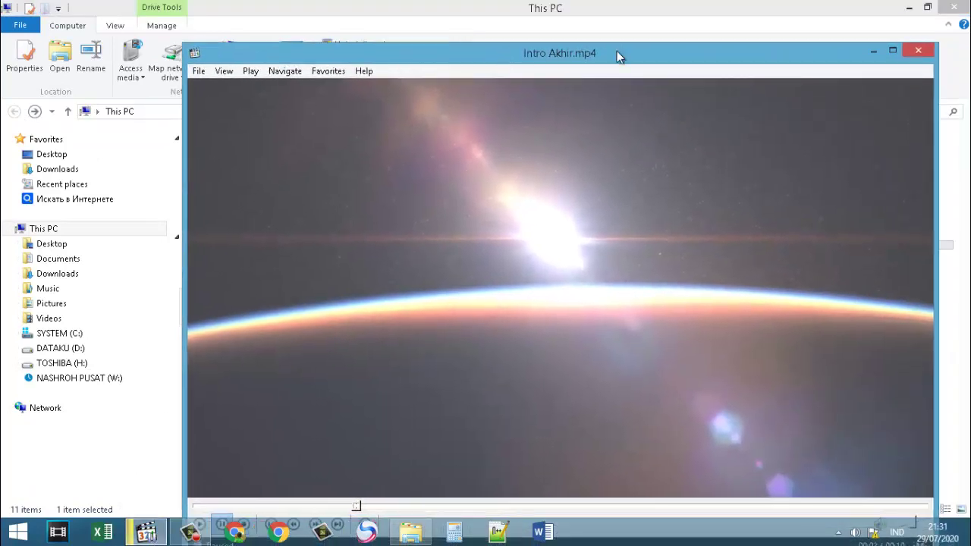
Minimize the Intro Akhir.mp4 player and try to eject the External USB 3.0 device holding TOSHIBA (H:).
left_click(871, 52)
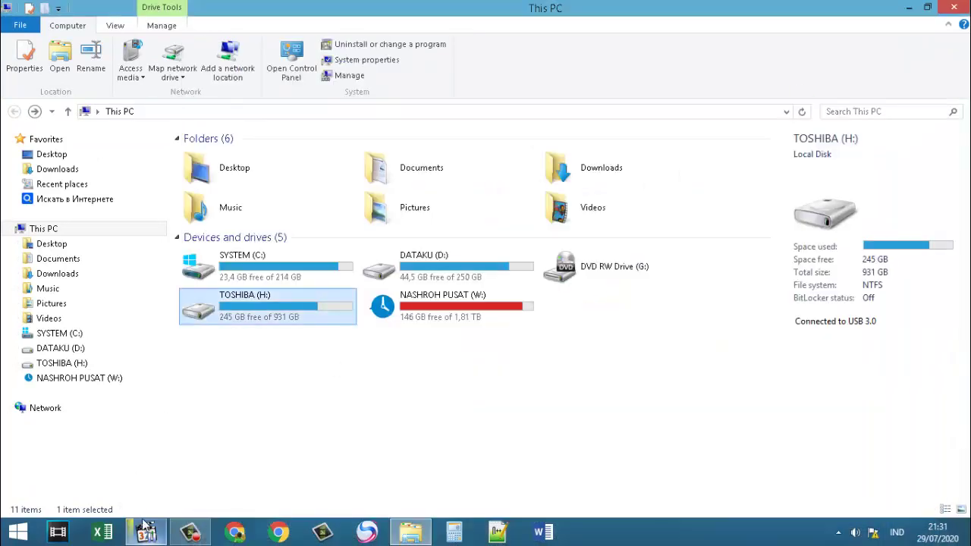
left_click(840, 529)
left_click(837, 437)
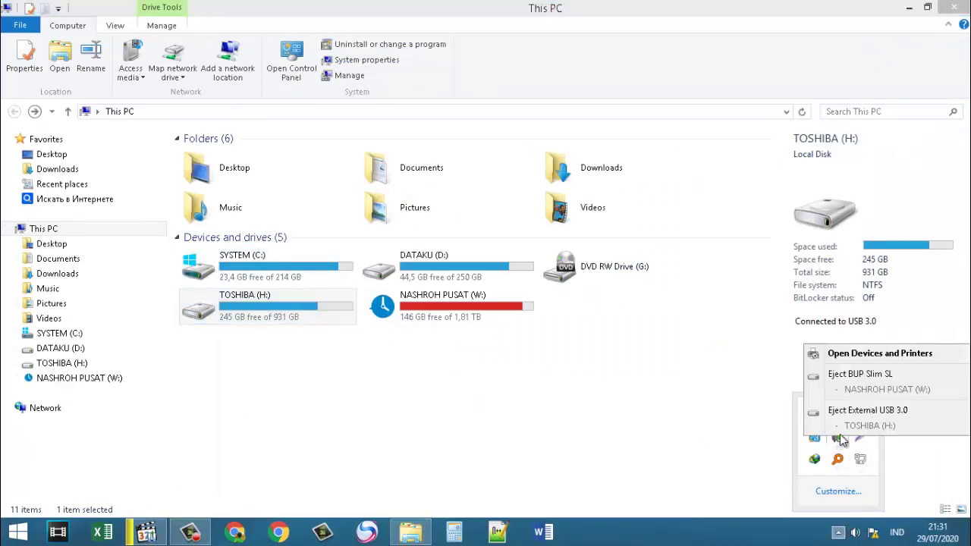
left_click(870, 412)
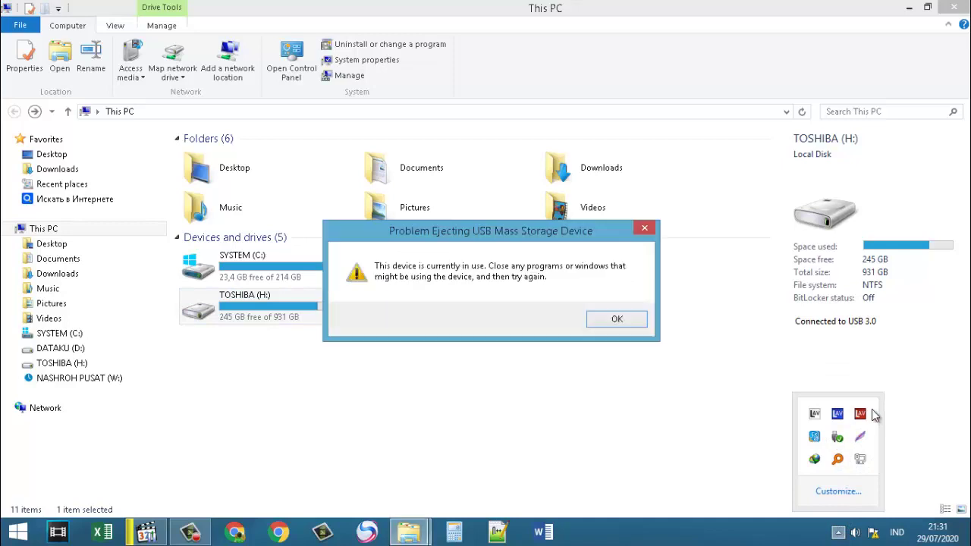
left_click_drag(440, 231, 426, 251)
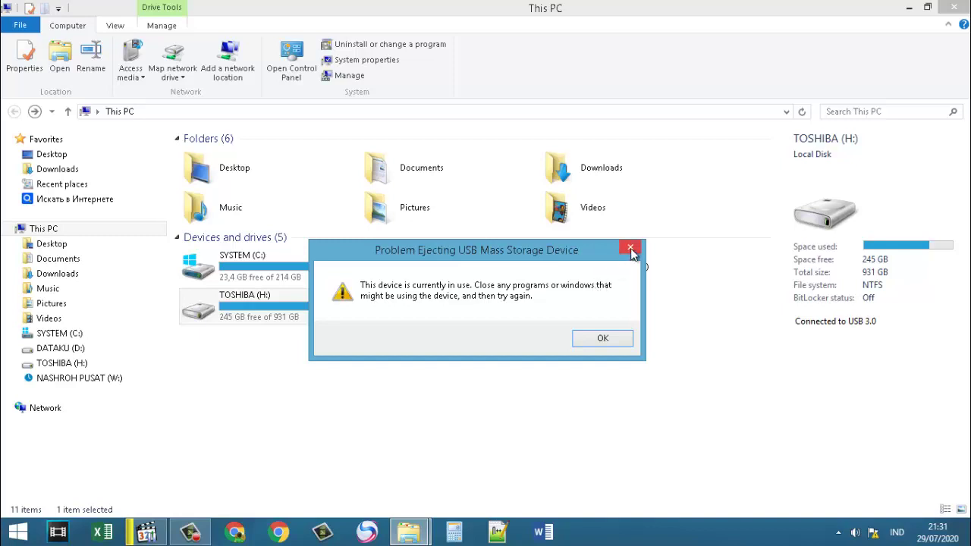
left_click(608, 341)
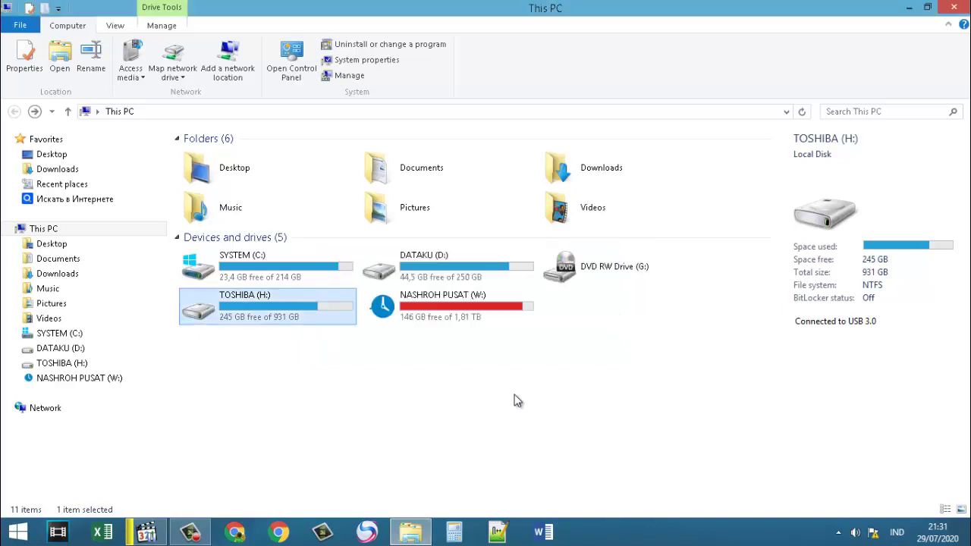
Close the Intro Akhir.mp4 player and safely eject the External USB 3.0 device holding TOSHIBA (H:).
left_click(186, 529)
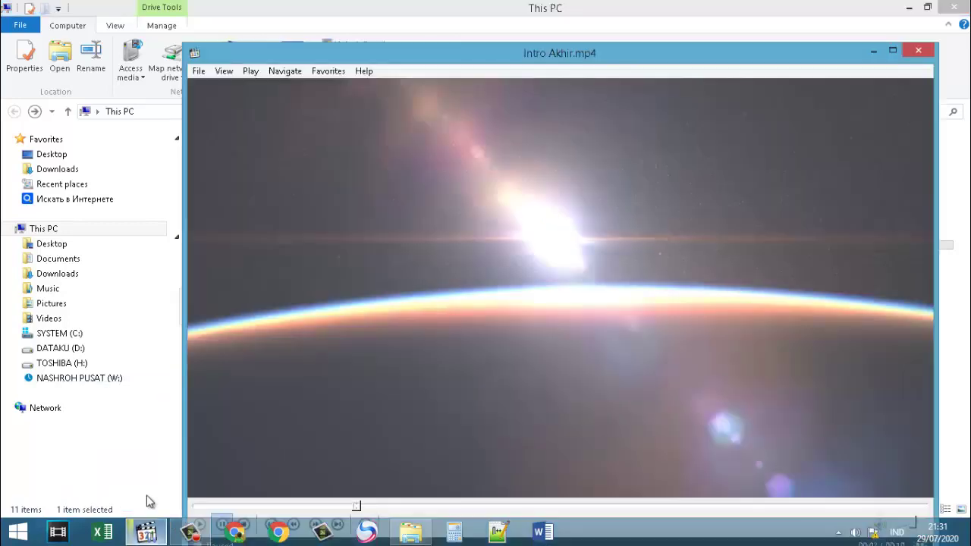
left_click(919, 51)
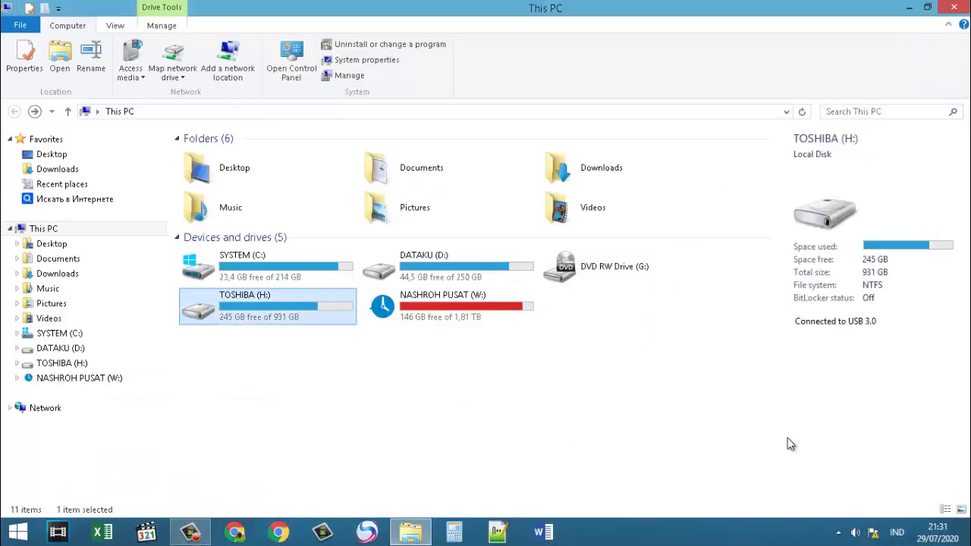
left_click(838, 532)
left_click(840, 442)
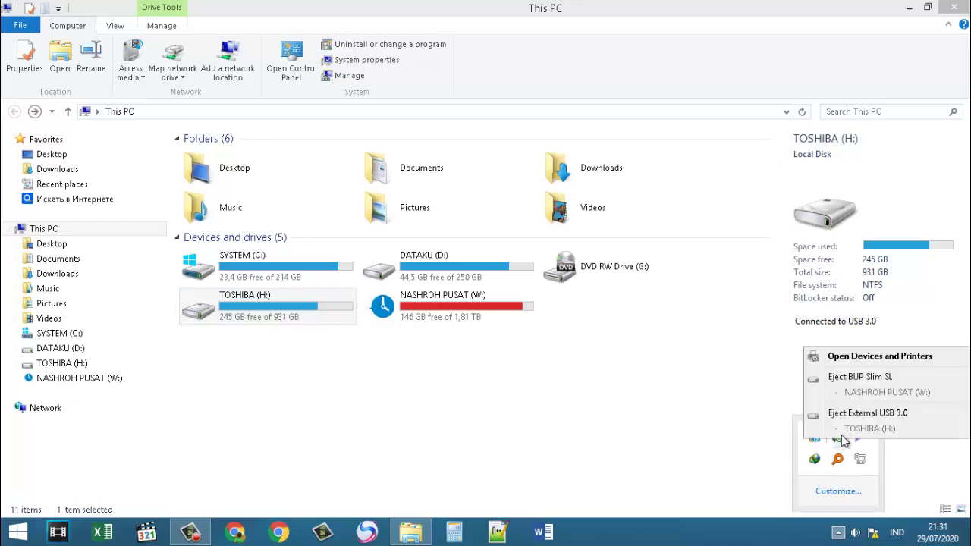
left_click(882, 414)
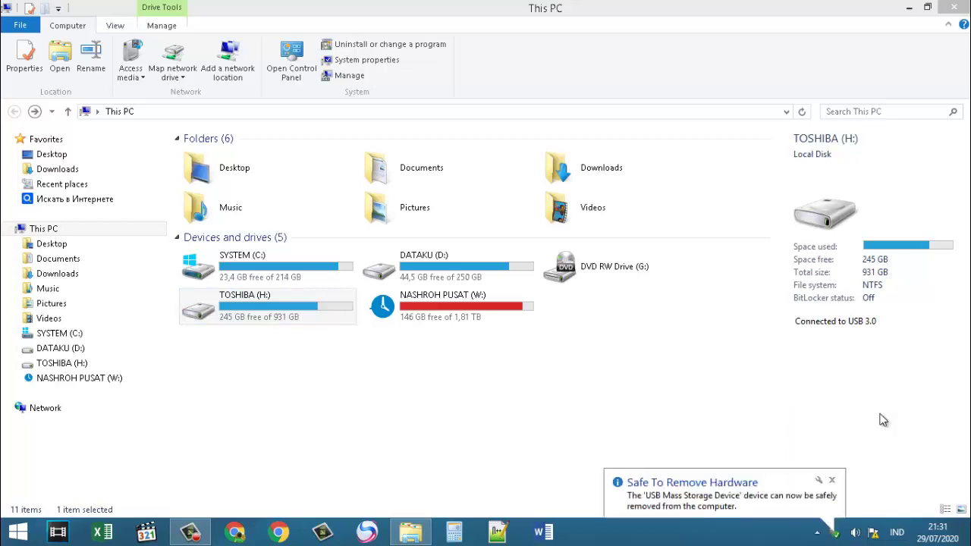
left_click(831, 480)
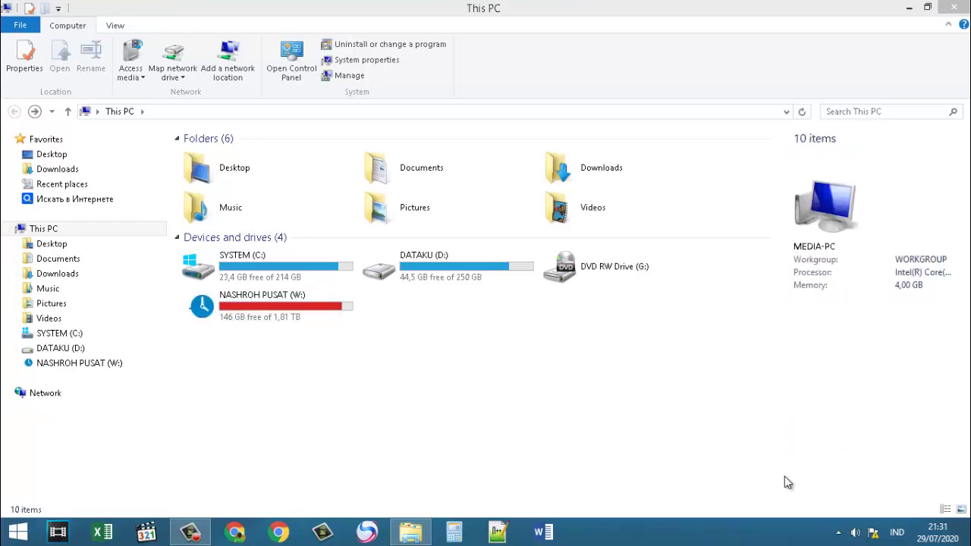
Refresh the This PC view twice.
right_click(505, 328)
left_click(529, 383)
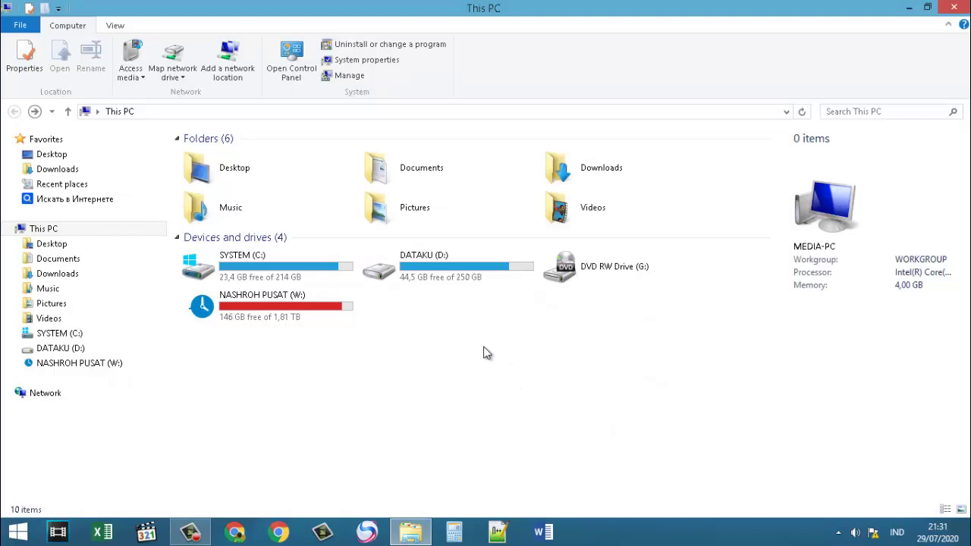
right_click(466, 331)
left_click(493, 388)
Close the This PC window and refresh the desktop.
left_click(953, 8)
right_click(516, 119)
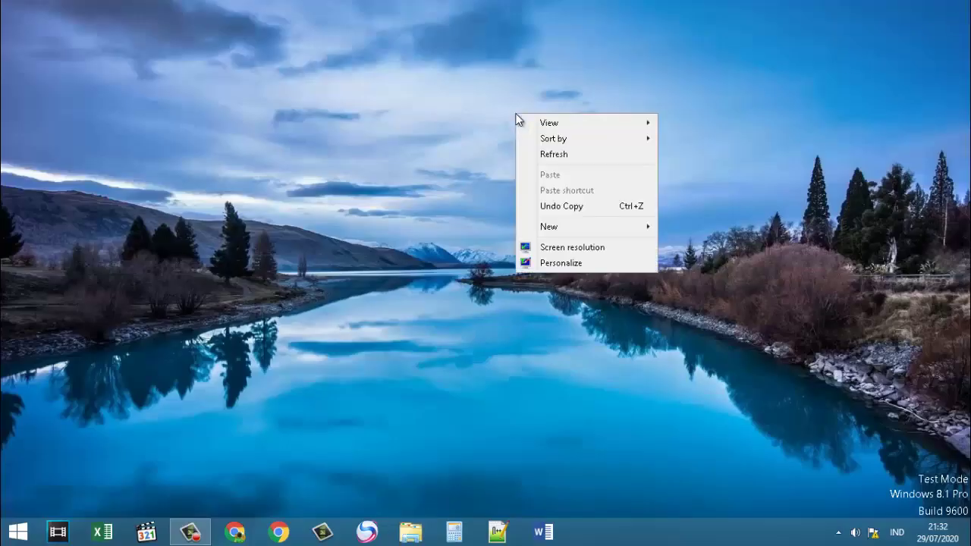
left_click(542, 154)
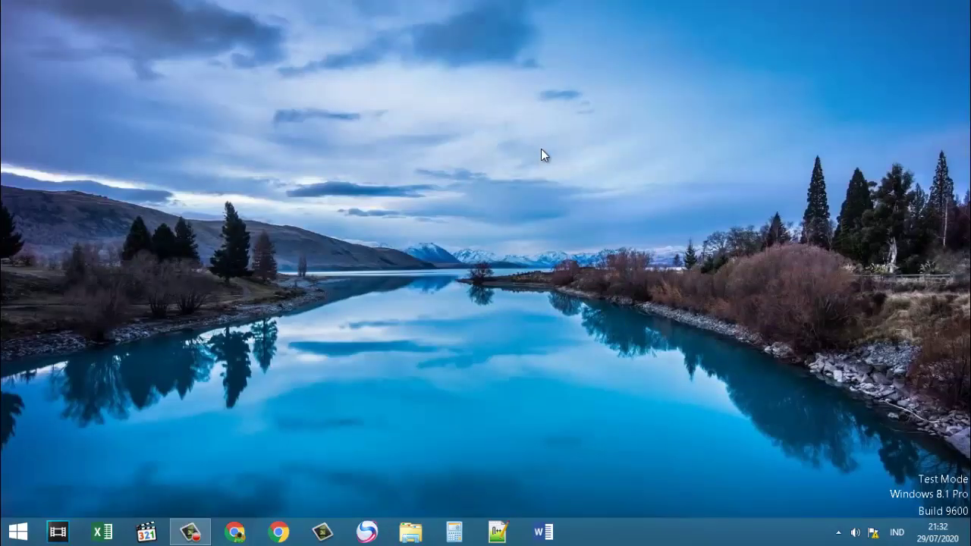